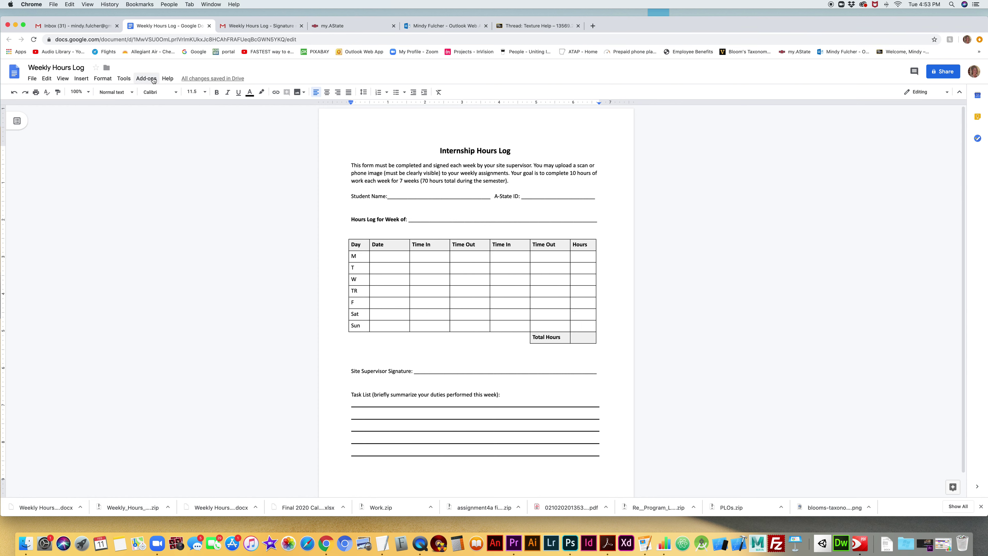
- Replace the blank after Student Name with the student's full name
left_click(391, 194)
left_click_drag(388, 194, 490, 194)
key("BackSpace")
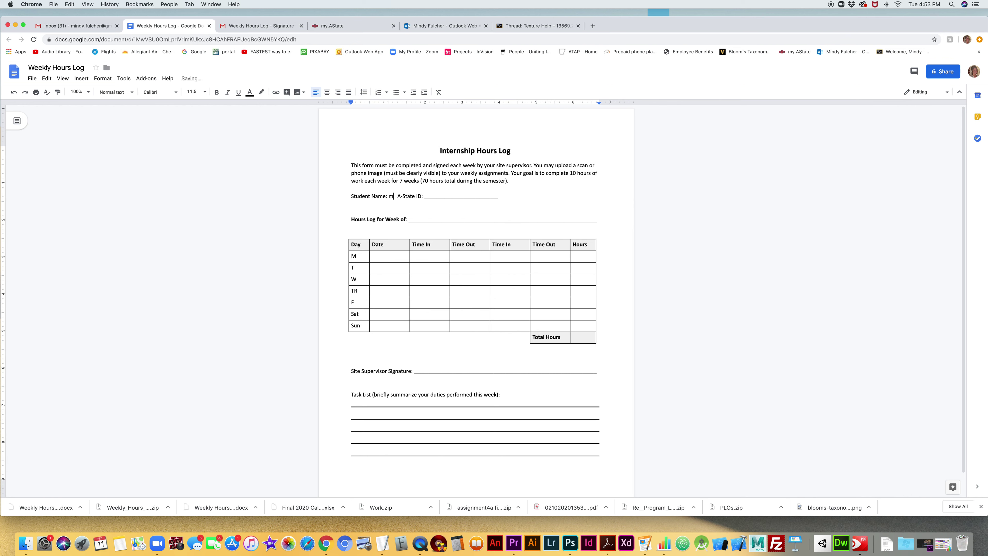
- Replace the A-State ID blank with the student's ID number
left_click_drag(455, 196, 527, 195)
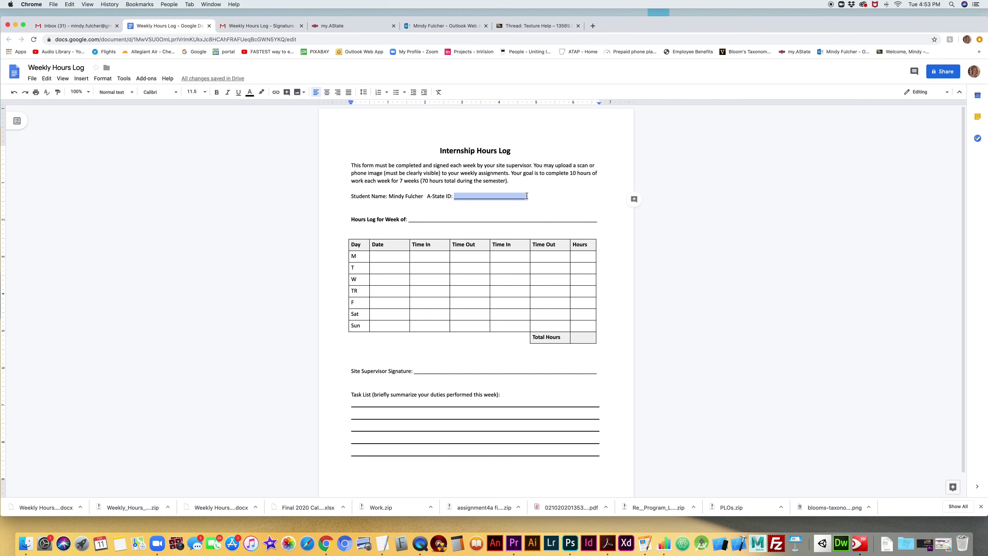
key("Left")
type("11")
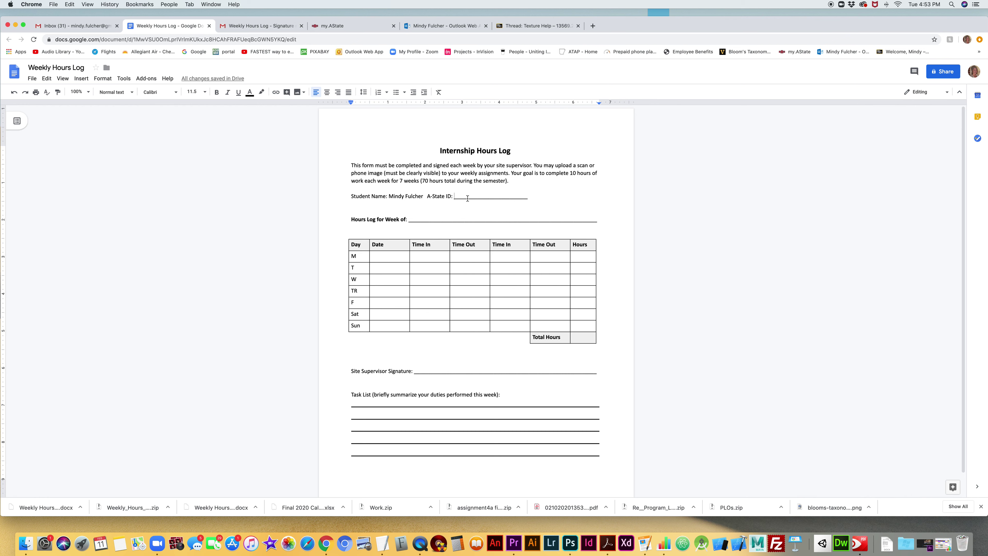
type("11111")
left_click_drag(454, 196, 549, 195)
type("11111111")
- Fill the Hours Log for Week of line with 'March 9-14, 2020'
left_click_drag(408, 219, 597, 218)
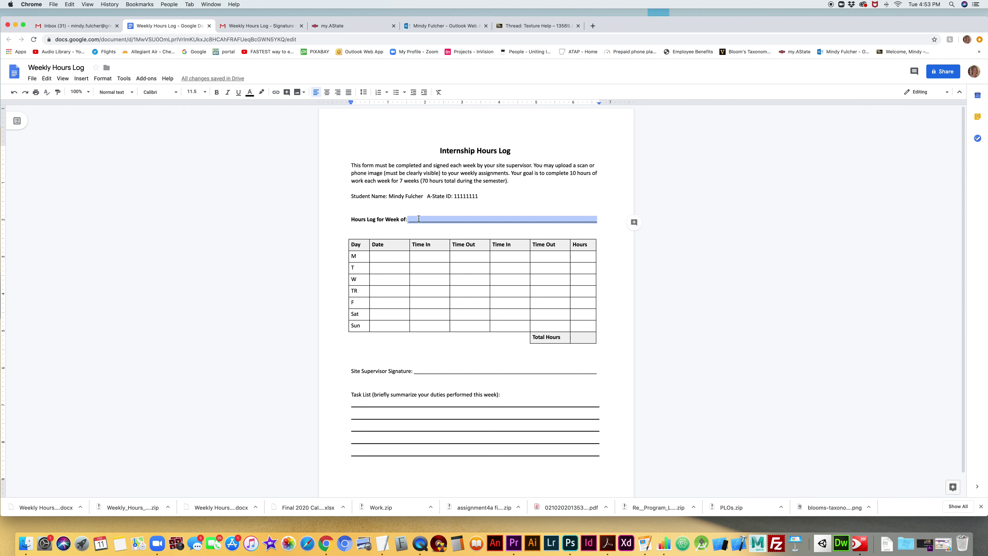
type("Mar")
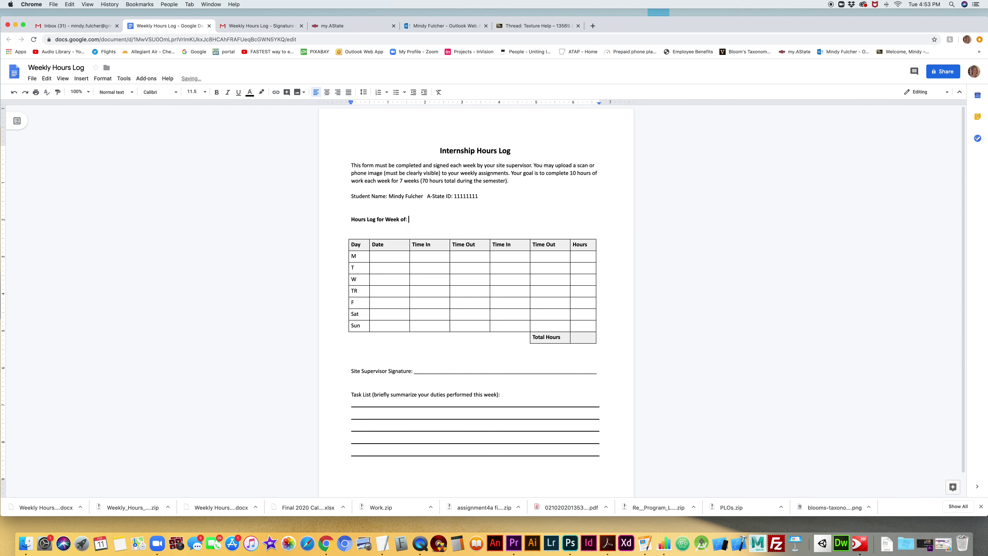
type("ch 9-14, 2020")
left_click(376, 255)
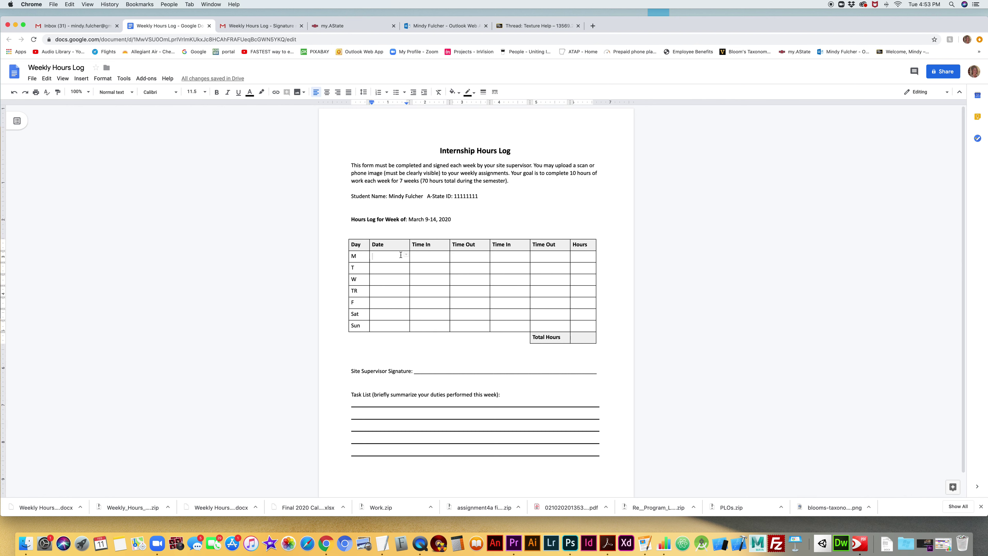
- Enter 2 hours in each Monday through Friday Hours cell
left_click(556, 257)
left_click(582, 256)
type("2")
left_click(585, 270)
type("2")
left_click(580, 280)
type("2")
left_click(578, 291)
type("2")
left_click(578, 302)
type("2")
- Enter a Total Hours of 10 and the task 'I designed a circus poster'
double_click(576, 335)
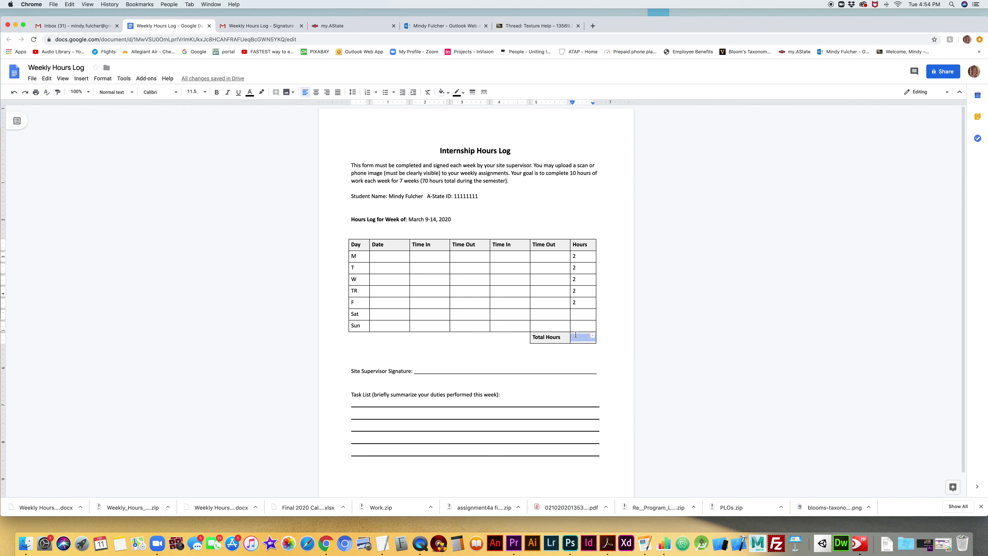
type("10")
left_click(354, 403)
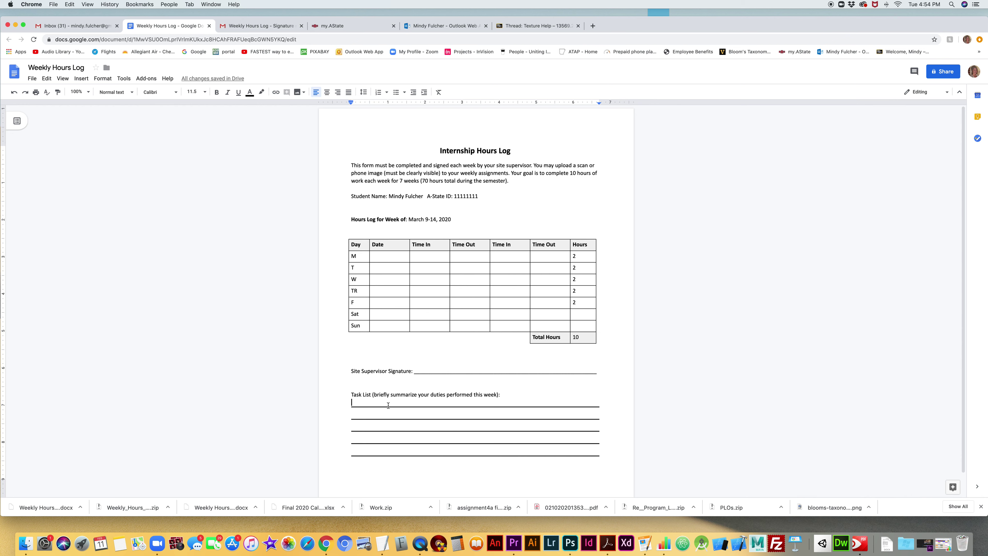
type("I designed a circus poster.")
- Overwrite the A-State ID number with a different ID
left_click(32, 79)
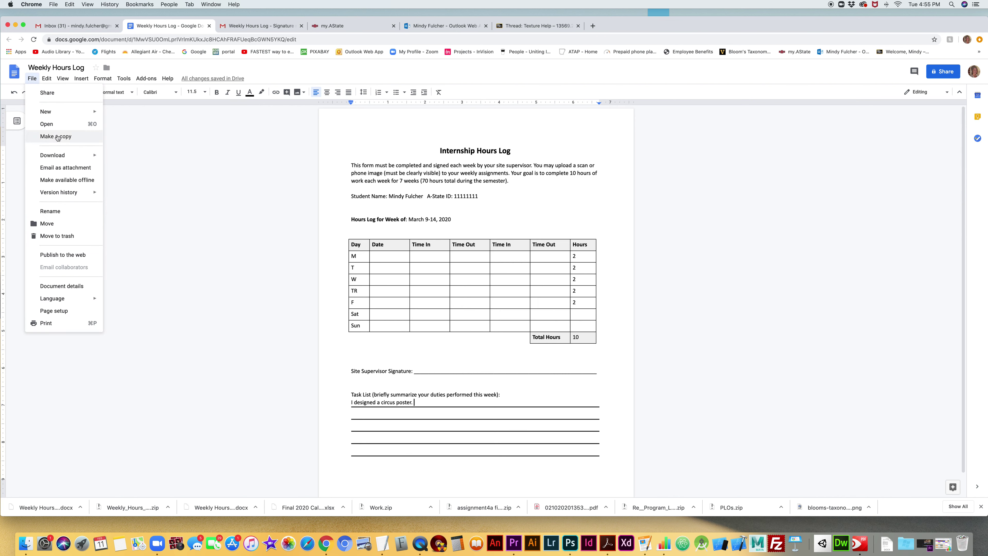
left_click(395, 180)
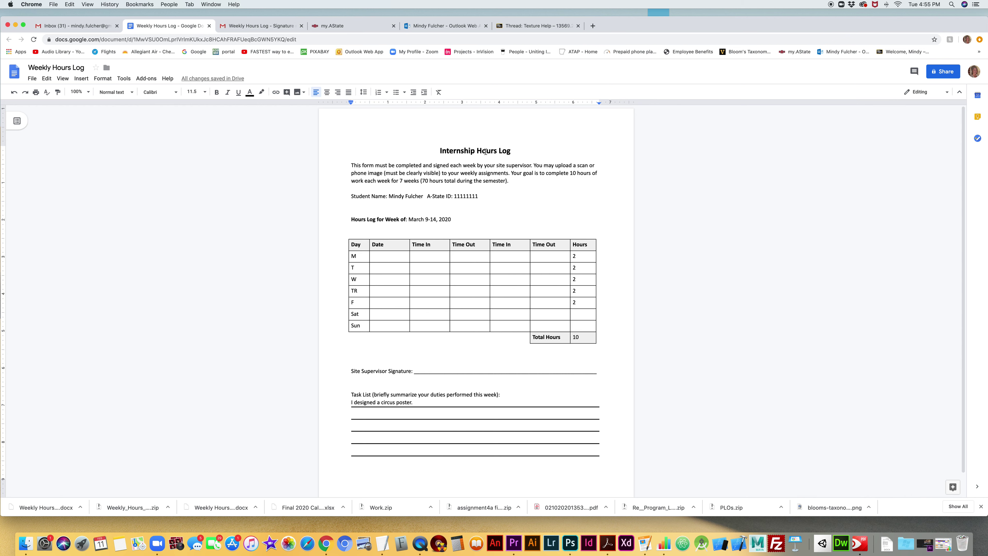
left_click(32, 78)
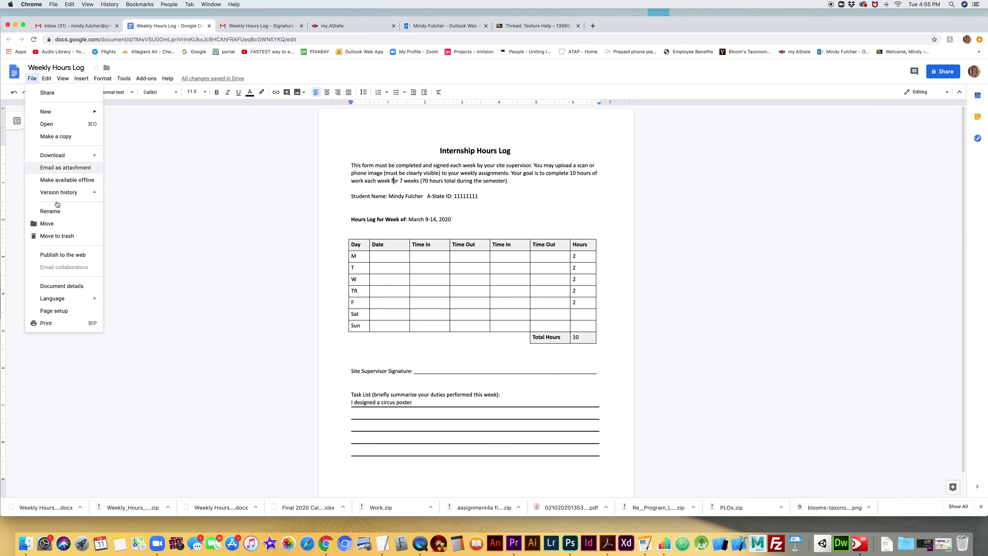
left_click(415, 212)
left_click_drag(454, 196, 478, 195)
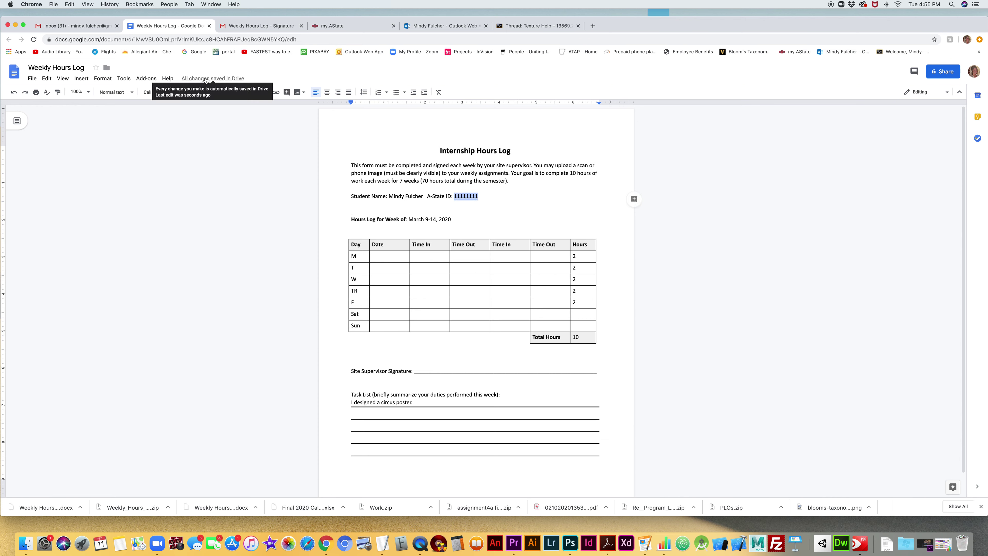
type("2222222")
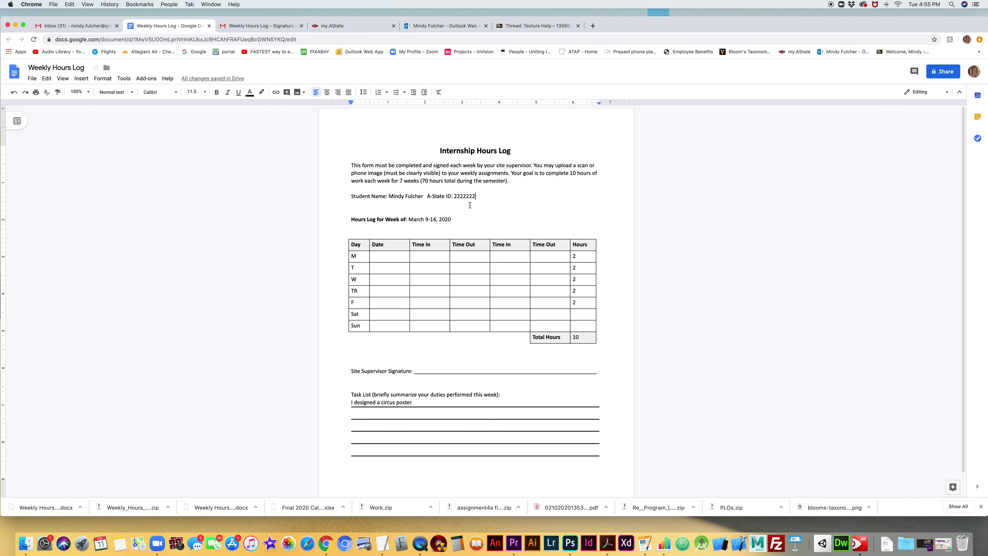
- Select the week date and choose Make a copy from the File menu
left_click_drag(412, 218, 499, 229)
left_click(32, 78)
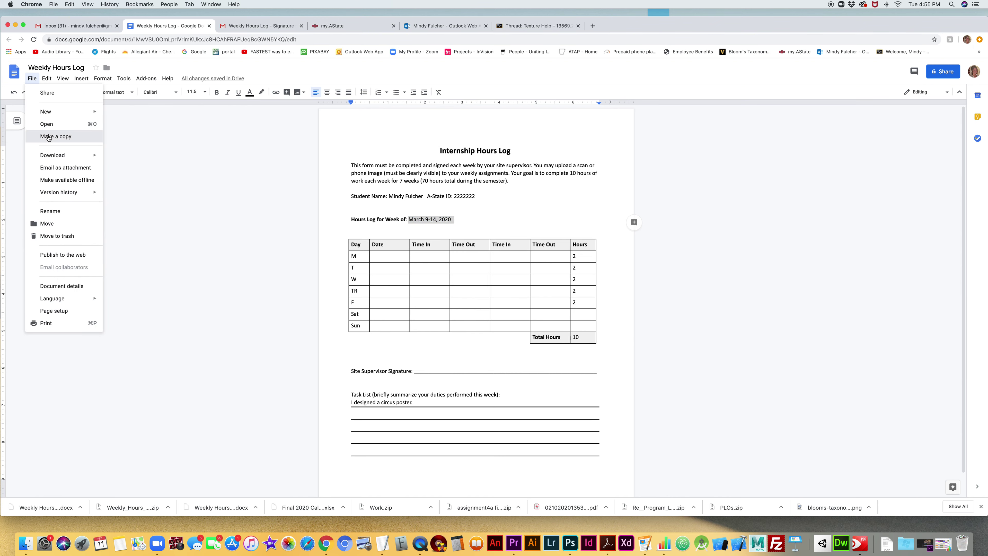
left_click(49, 136)
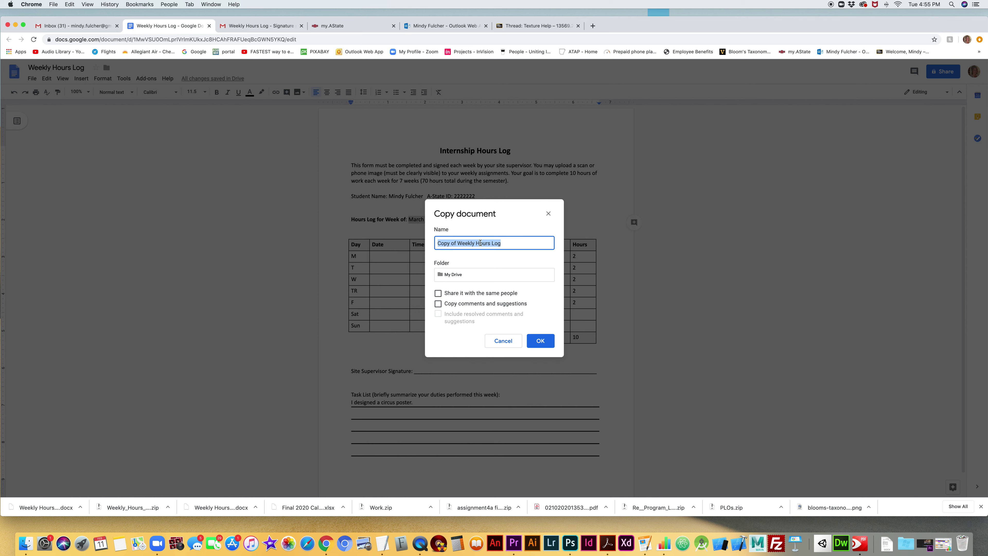
- Name the copy 'Week 1' and confirm creating it
type("Week 1")
left_click(540, 340)
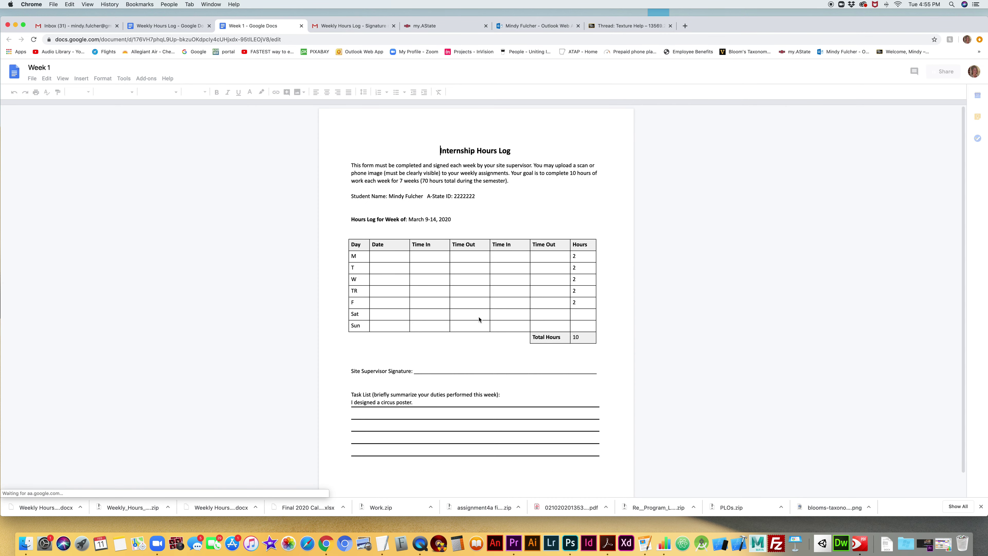
- In the original log, delete the week date, A-State ID and student name
left_click(165, 25)
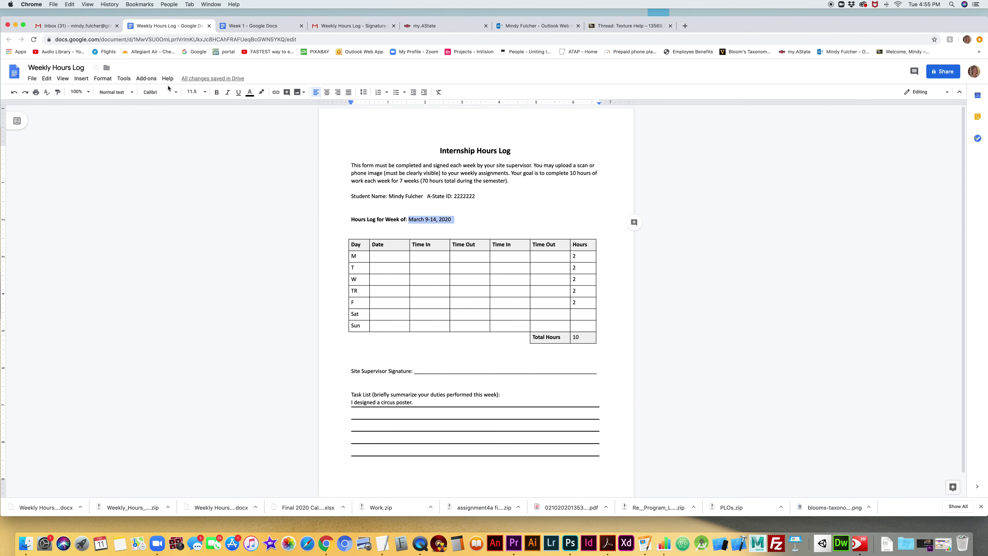
left_click(473, 223)
left_click_drag(474, 223, 408, 220)
key("BackSpace")
left_click_drag(477, 197, 389, 196)
key("BackSpace")
key("BackSpace")
left_click(578, 258)
- Delete the weekday hours and total of 10, then verify the Week 1 copy kept its entries
key("BackSpace")
double_click(577, 267)
key("BackSpace")
double_click(578, 279)
key("BackSpace")
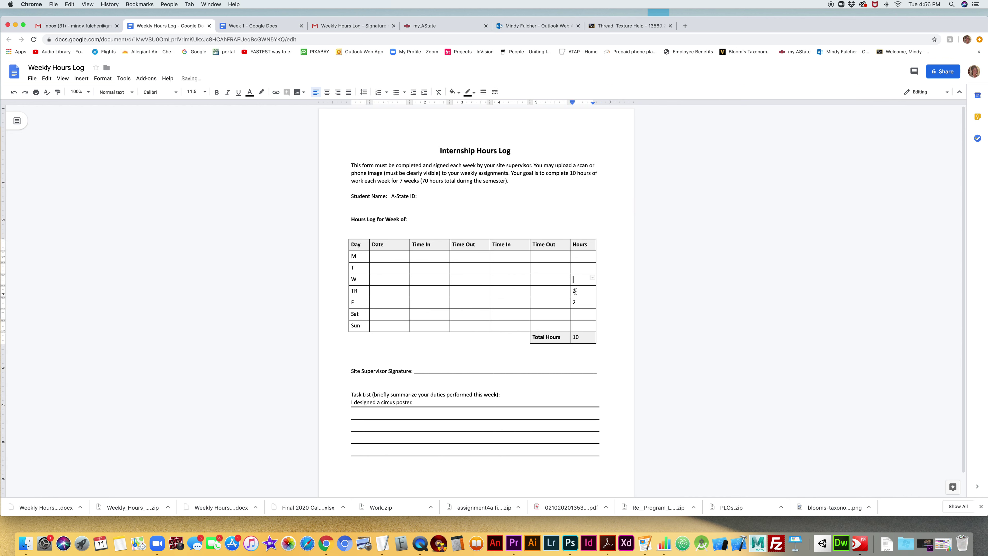
double_click(578, 337)
key("BackSpace")
left_click(417, 402)
key("BackSpace")
key("BackSpace")
key("BackSpace")
key("BackSpace")
key("BackSpace")
key("BackSpace")
key("BackSpace")
key("BackSpace")
key("BackSpace")
key("BackSpace")
key("BackSpace")
key("BackSpace")
key("BackSpace")
key("BackSpace")
key("BackSpace")
key("BackSpace")
key("BackSpace")
key("BackSpace")
key("BackSpace")
key("BackSpace")
key("BackSpace")
key("BackSpace")
key("BackSpace")
key("BackSpace")
key("BackSpace")
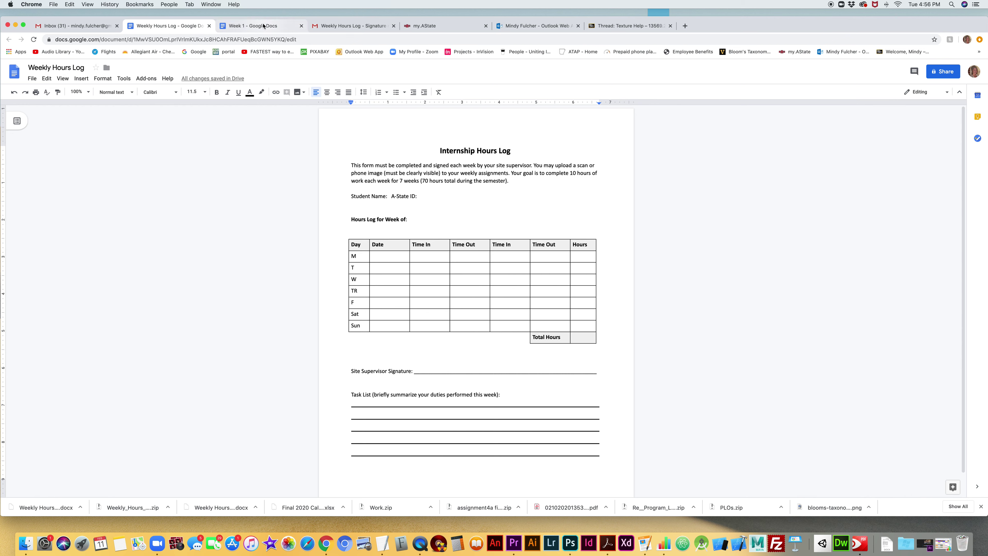
left_click(231, 27)
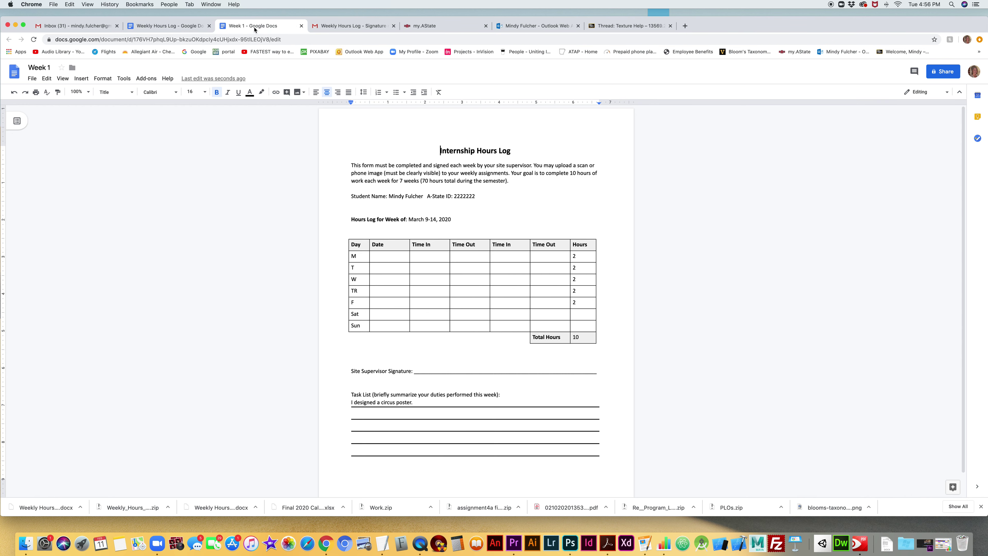
left_click(166, 27)
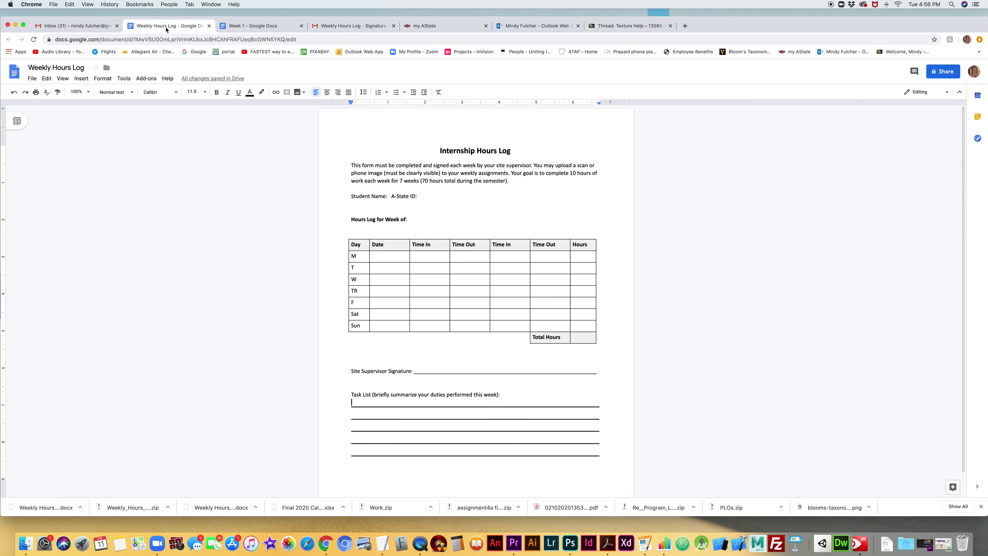
- Open Google Drive from Gmail's apps launcher, select Week 1, and return to that document
left_click(82, 27)
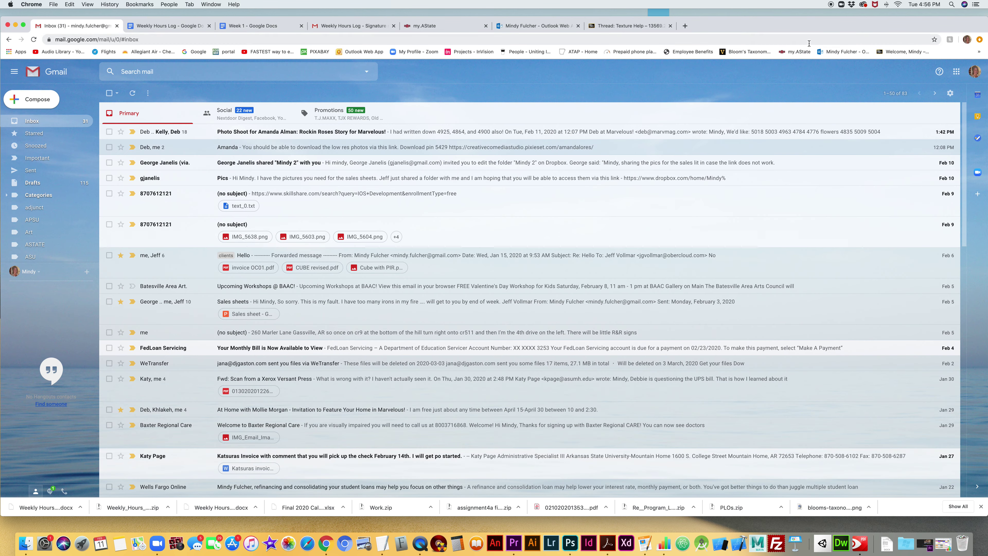
left_click(955, 73)
left_click(963, 152)
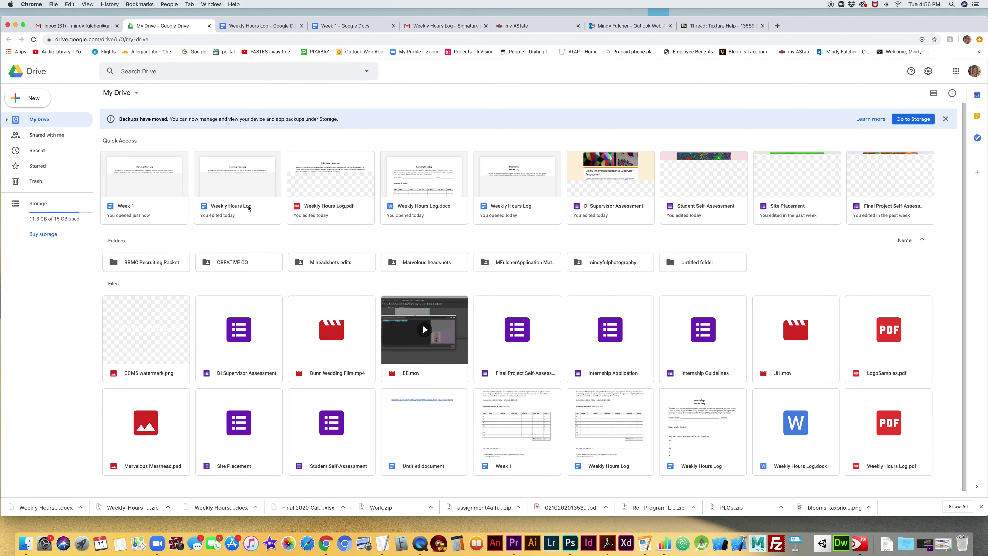
left_click(141, 209)
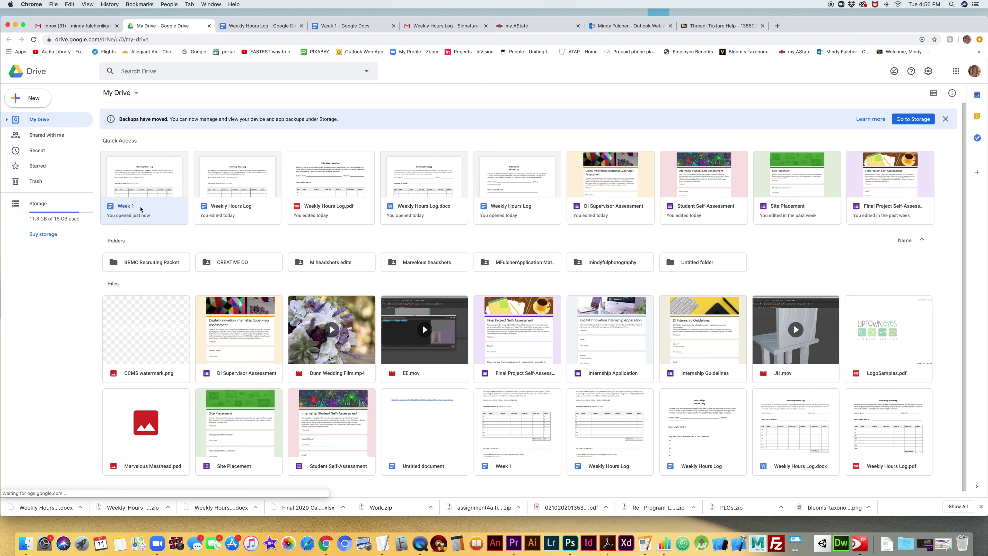
left_click(356, 26)
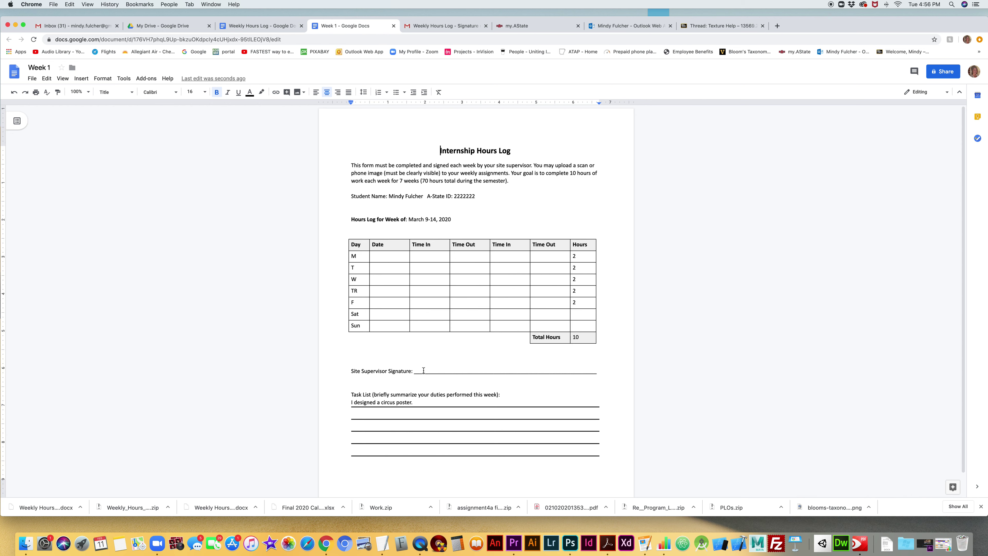
- Open Add-ons > Get add-ons and search the Marketplace for 'hello'
left_click(151, 81)
mouse_move(166, 113)
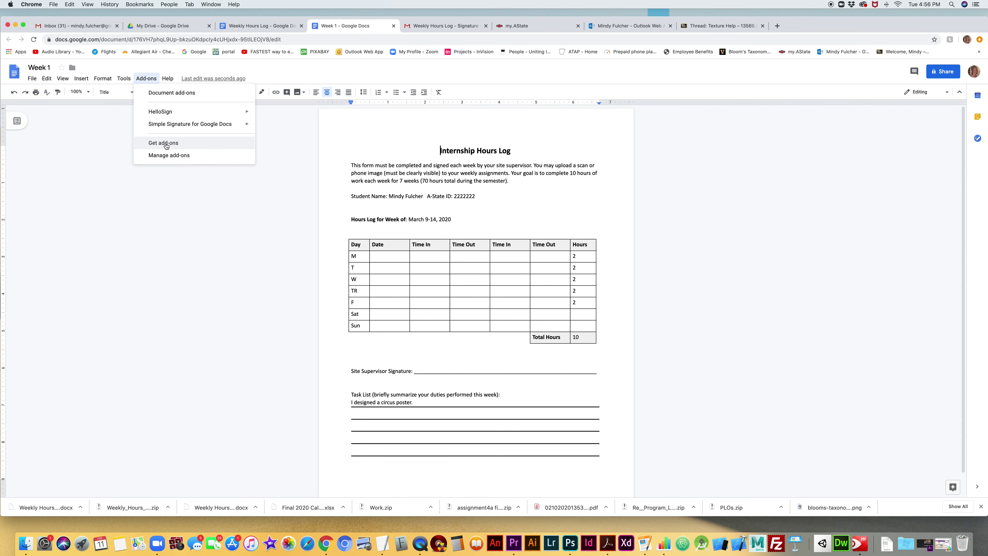
left_click(165, 144)
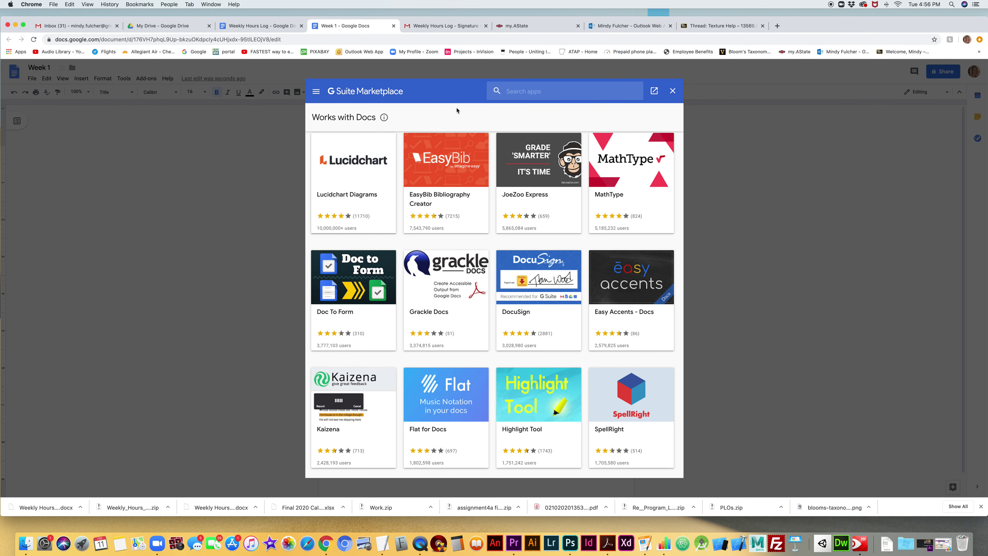
left_click(518, 93)
type("hello")
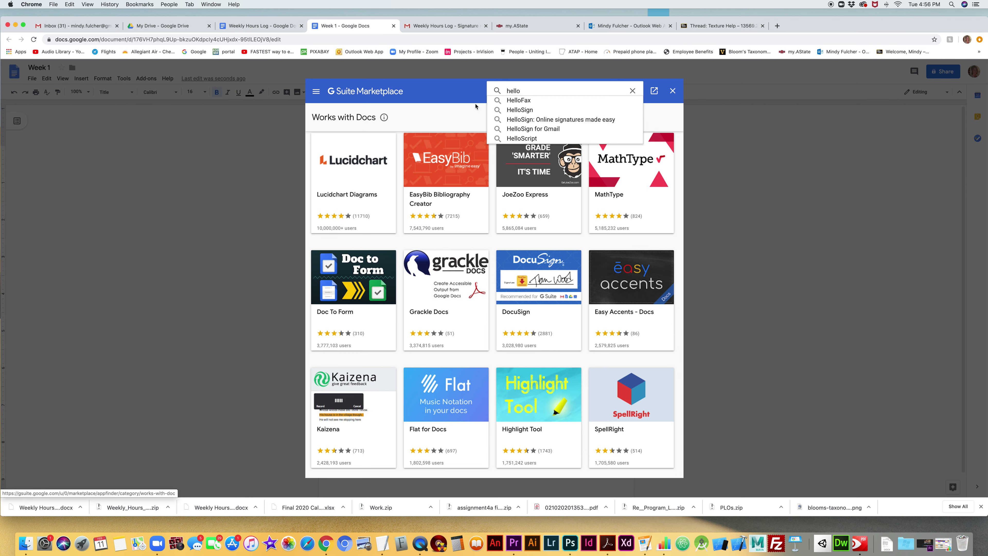
left_click(535, 120)
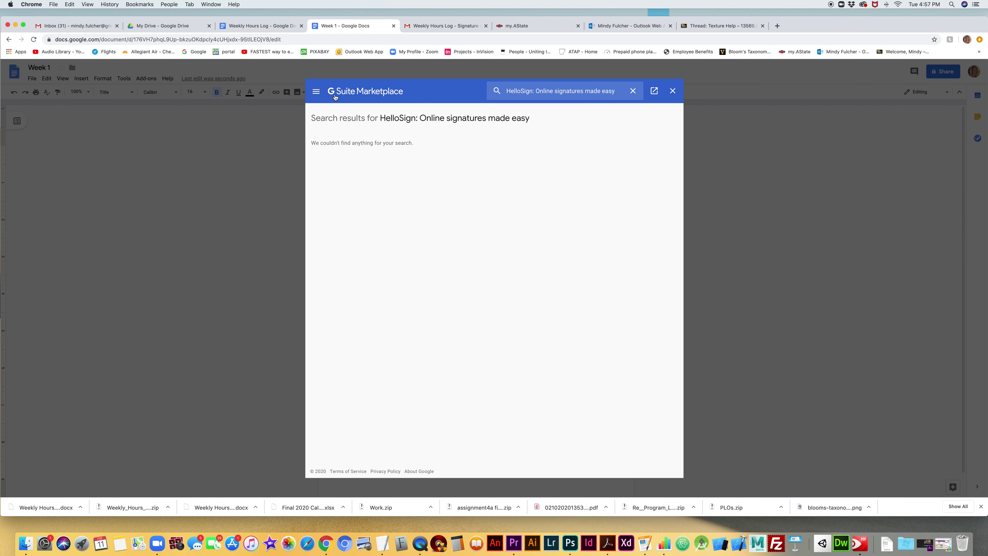
- Search the Marketplace for 'hellosign' and open the HelloSign add-on's page
left_click(502, 91)
key("super+a")
type("h")
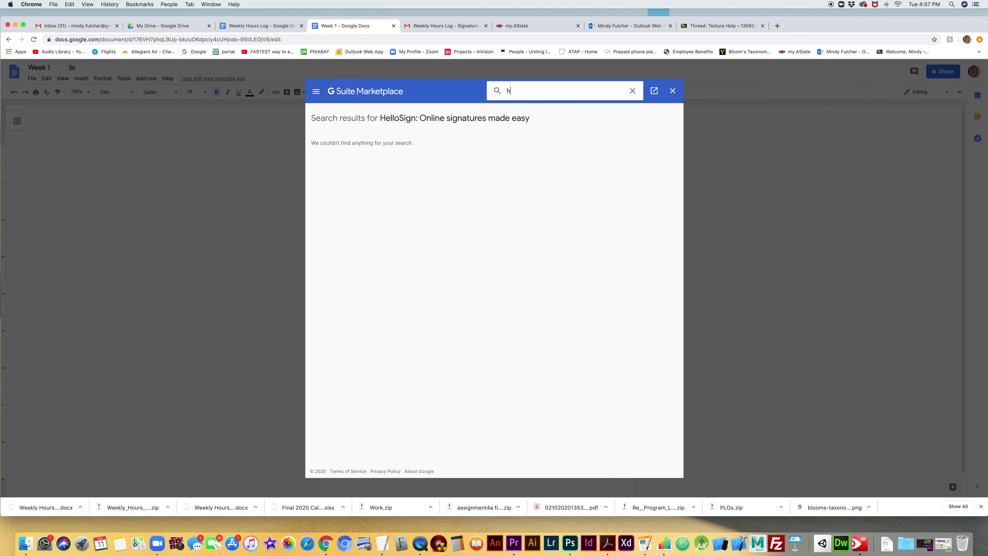
type("ellosign")
key("Return")
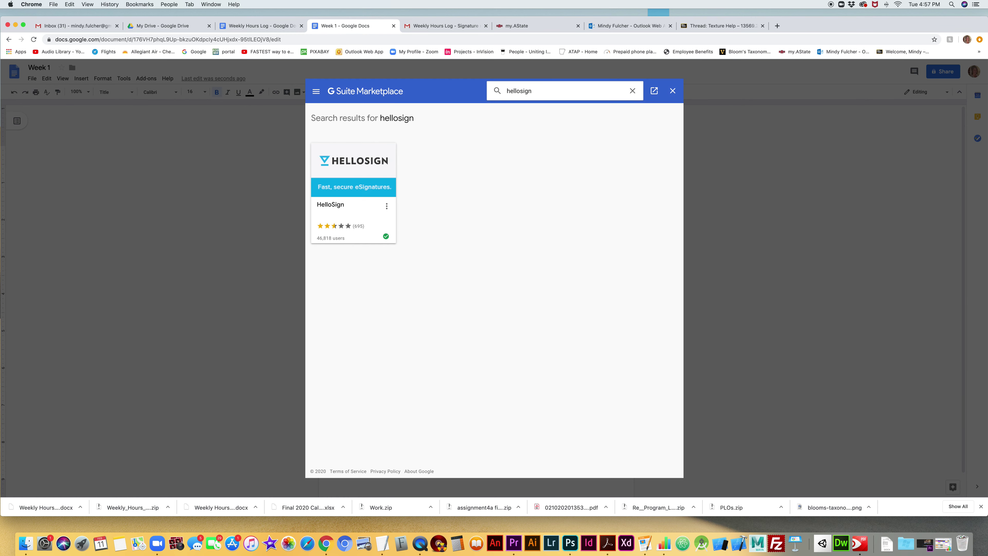
left_click(350, 168)
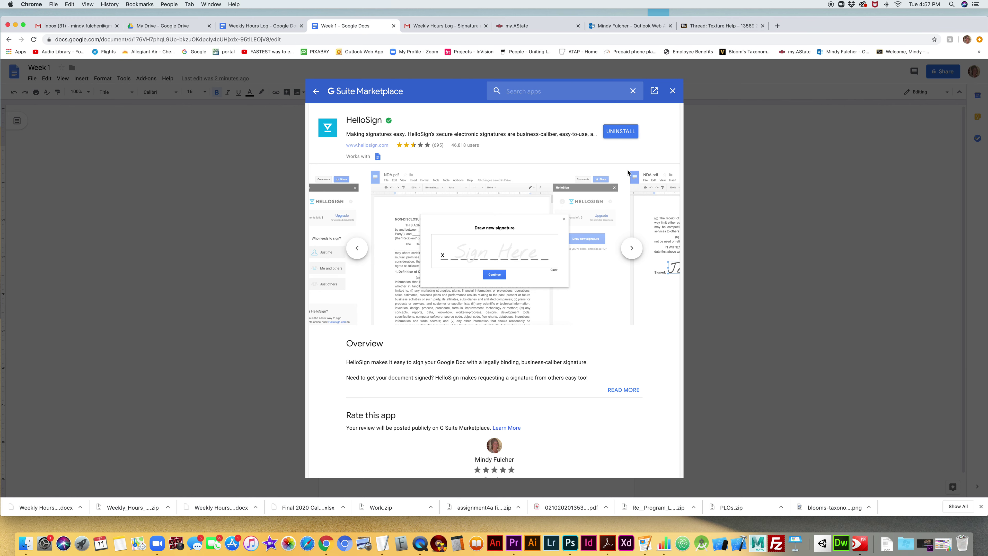
- Uninstall HelloSign, reinstall it for the Google account, and allow its access
left_click(620, 132)
left_click(533, 319)
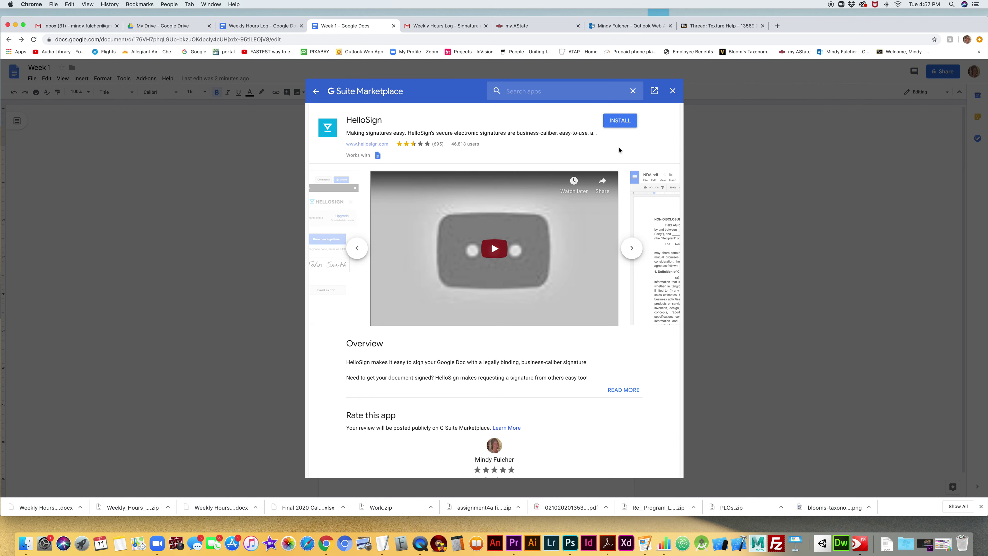
left_click(618, 122)
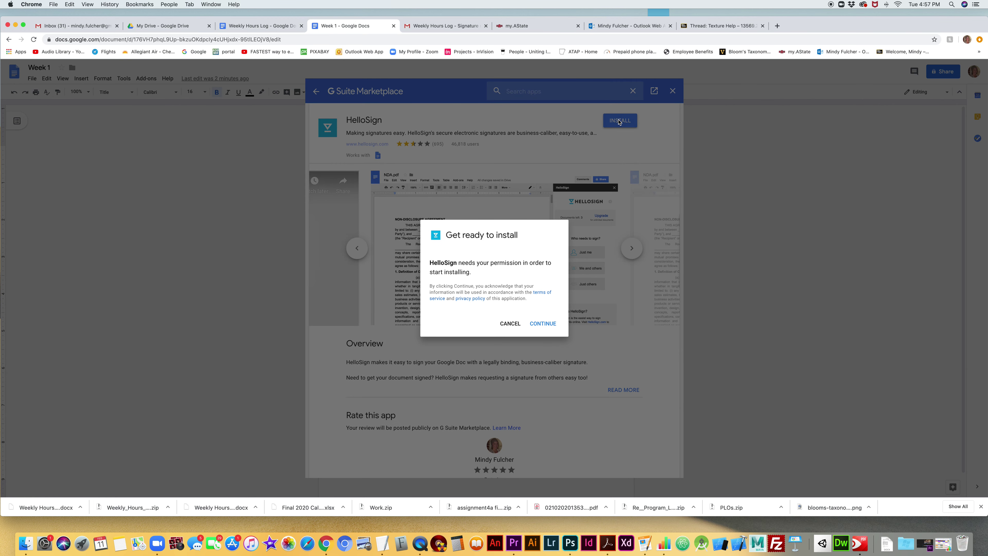
left_click(542, 330)
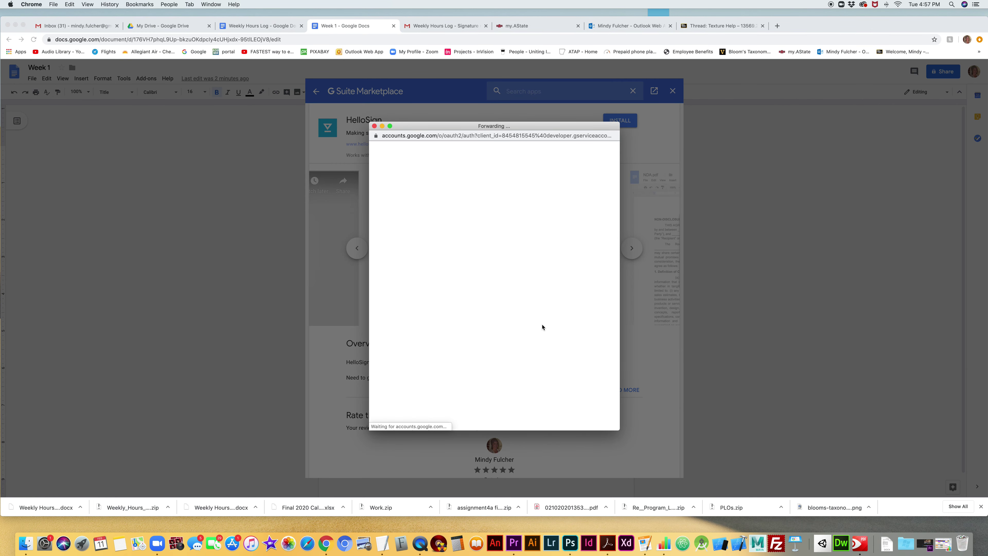
left_click(478, 278)
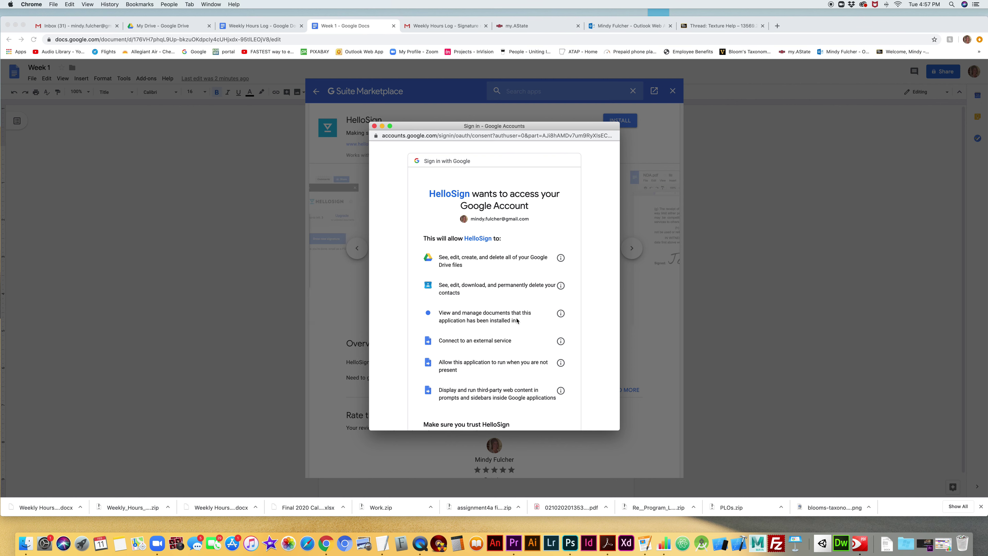
scroll(537, 319, "down", 5)
left_click(556, 372)
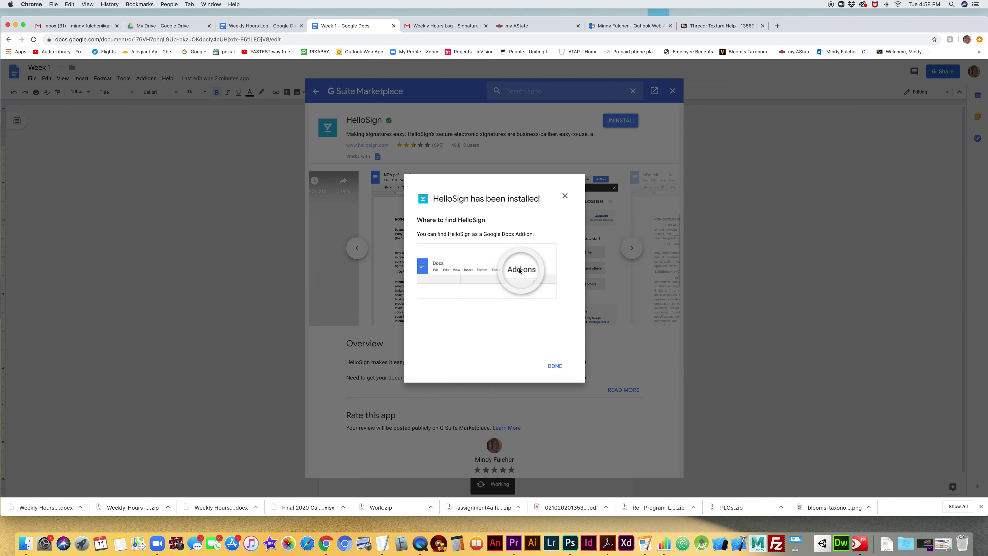
left_click(555, 366)
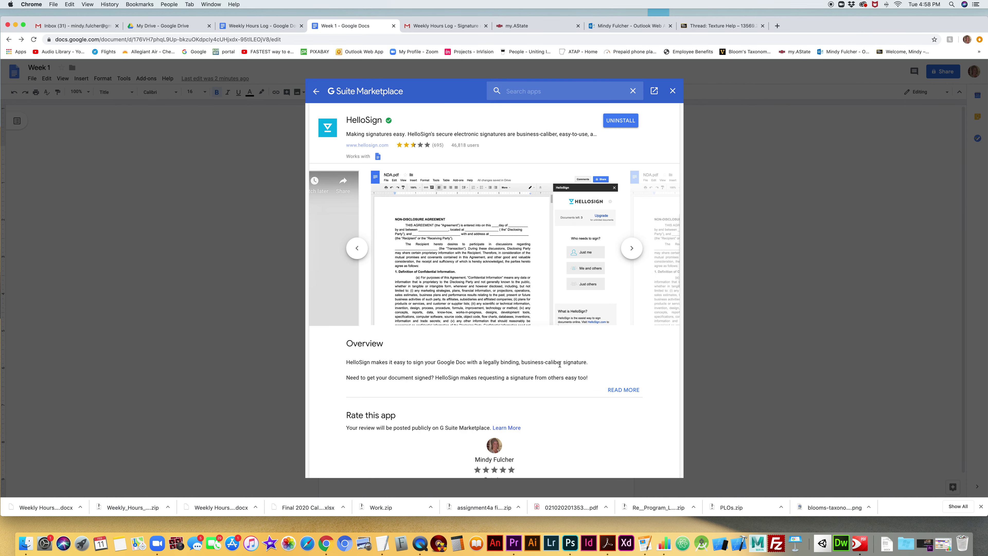
- Launch Add-ons > HelloSign > Sign Document with Just others signing, and open the editor
left_click(671, 91)
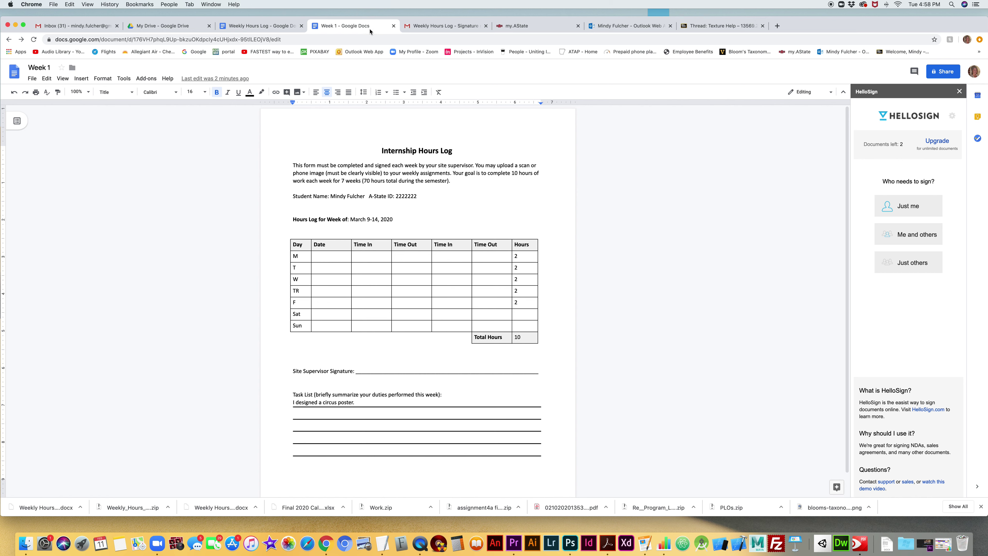
left_click(146, 78)
mouse_move(156, 113)
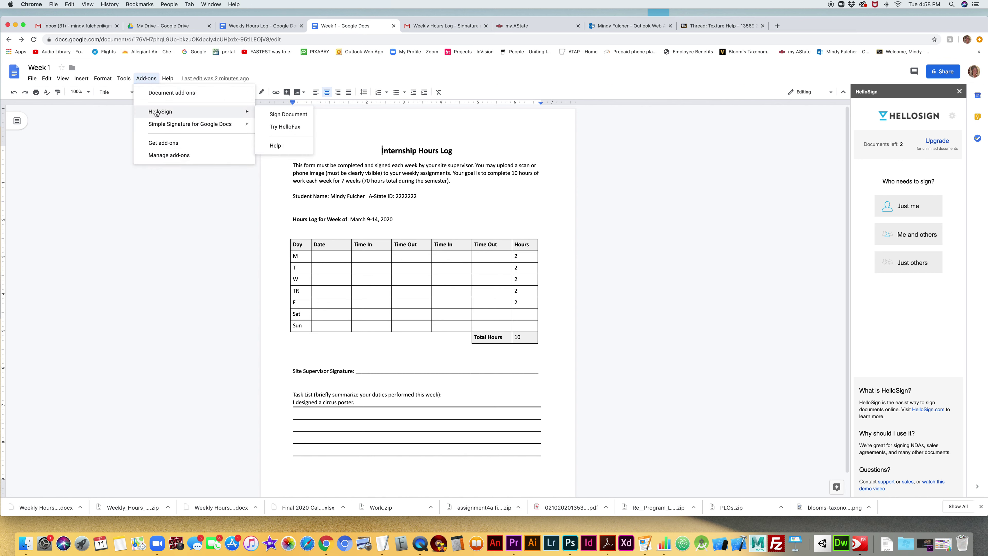
left_click(282, 115)
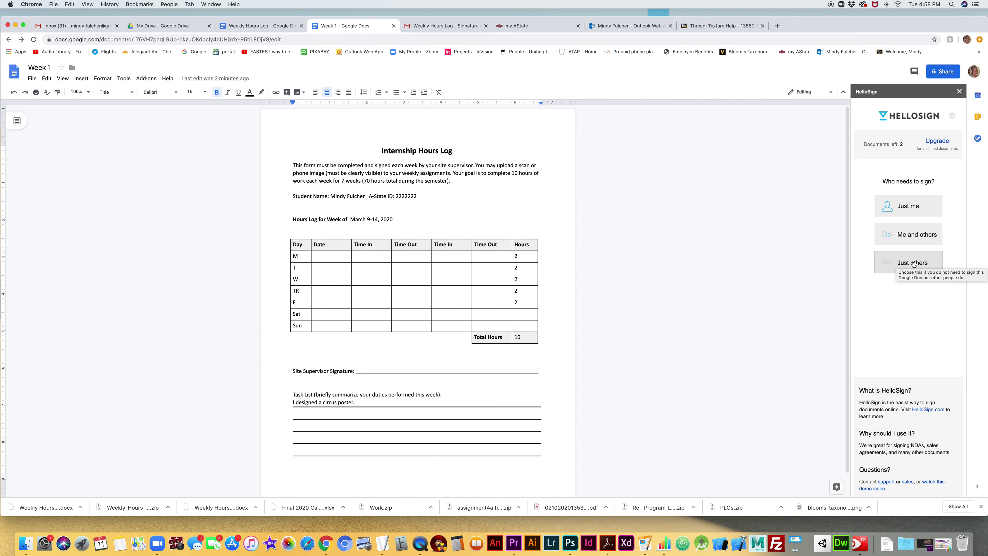
left_click(913, 264)
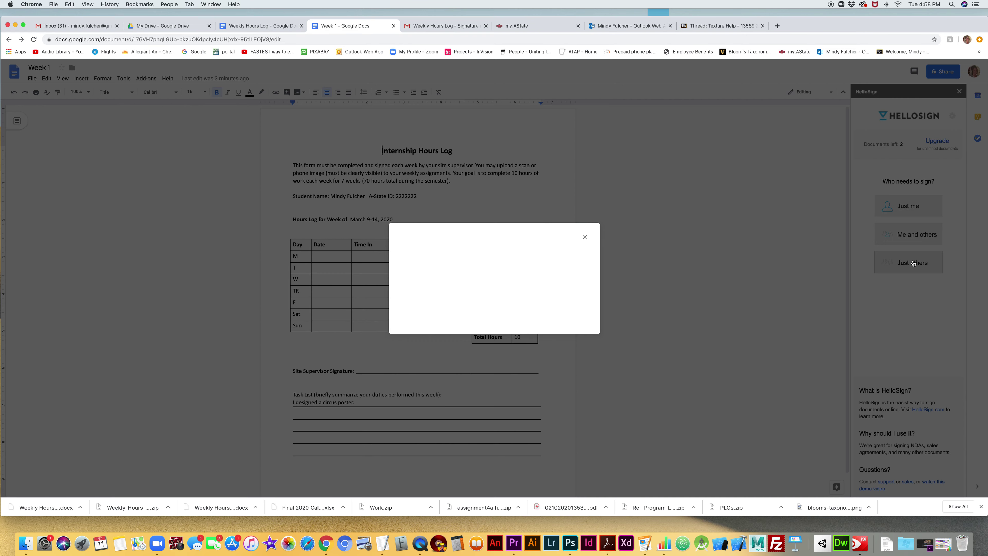
left_click(494, 305)
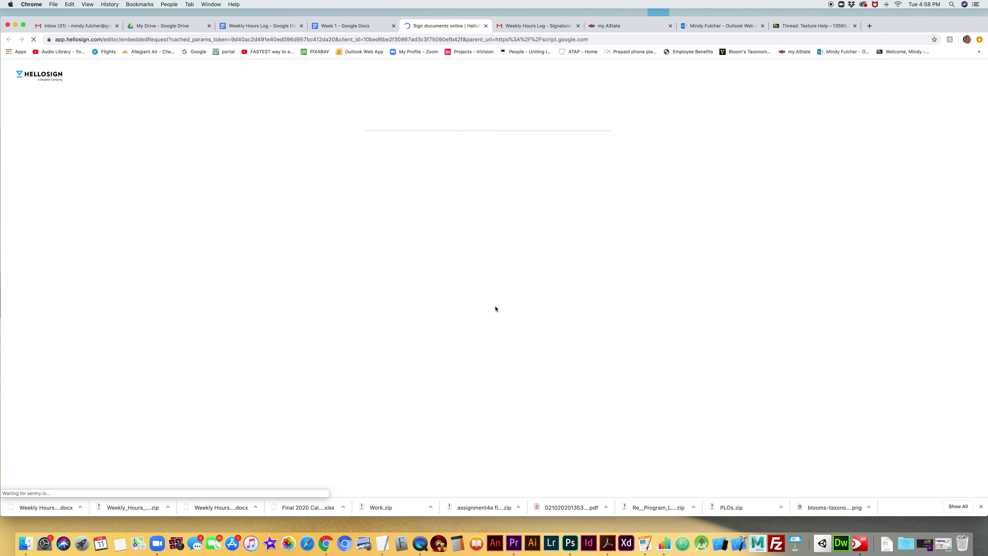
- Enter the supervisor's name and e-mail address as the sole signer and continue
left_click(416, 155)
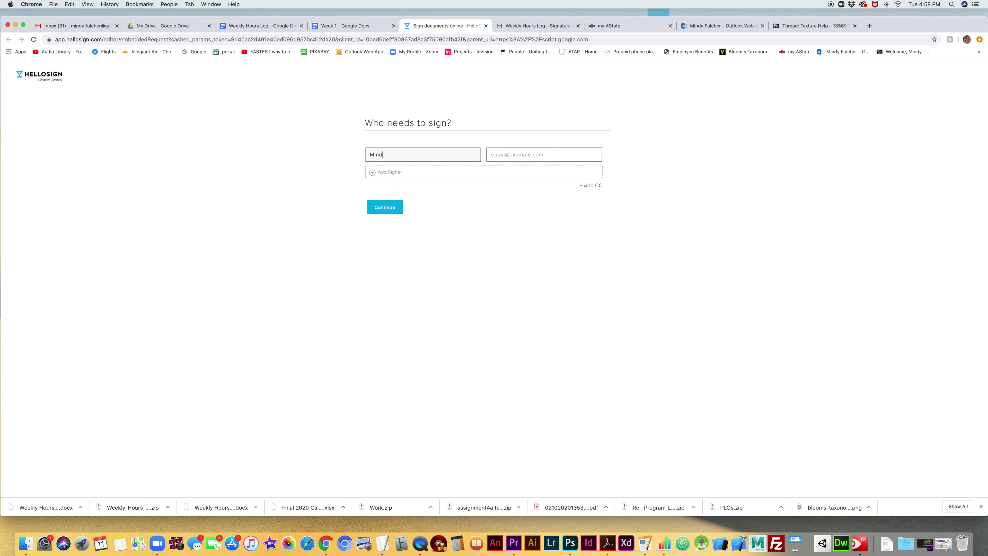
left_click(544, 154)
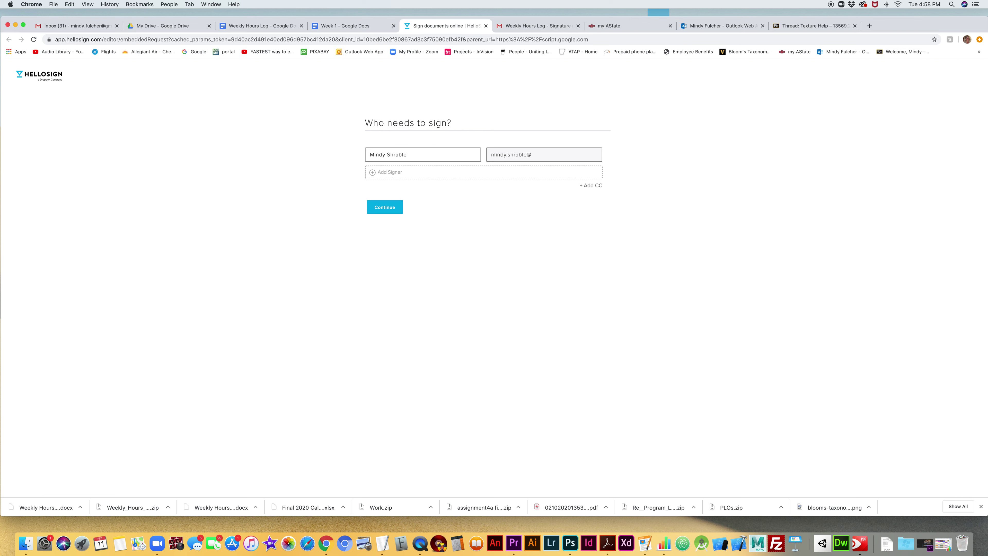
type("gmail.com")
left_click(384, 208)
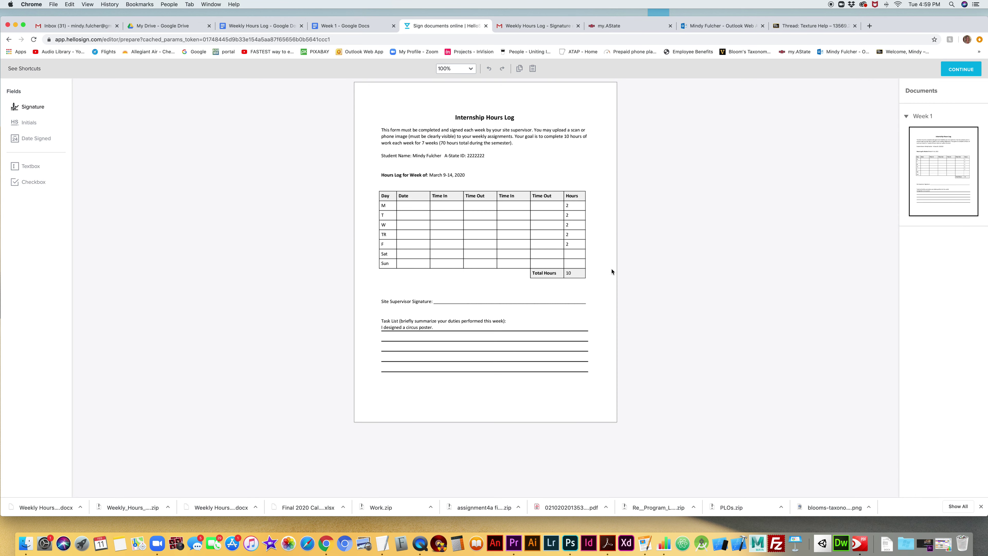
- Drop a required Signature field for the supervisor onto the Site Supervisor Signature line
scroll(540, 273, "up", 1)
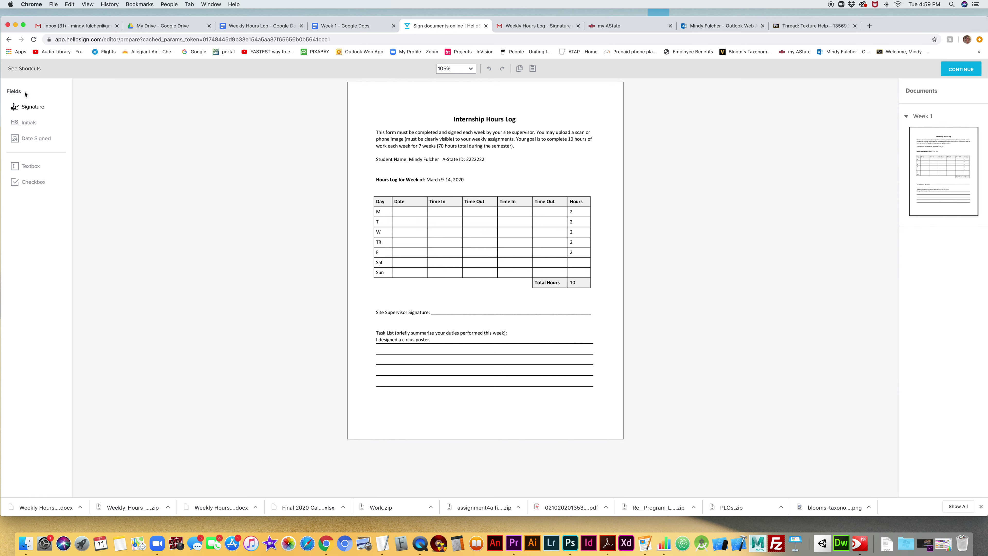
mouse_move(27, 109)
left_mouse_down()
mouse_move(69, 114)
mouse_move(451, 311)
mouse_move(590, 291)
left_mouse_up()
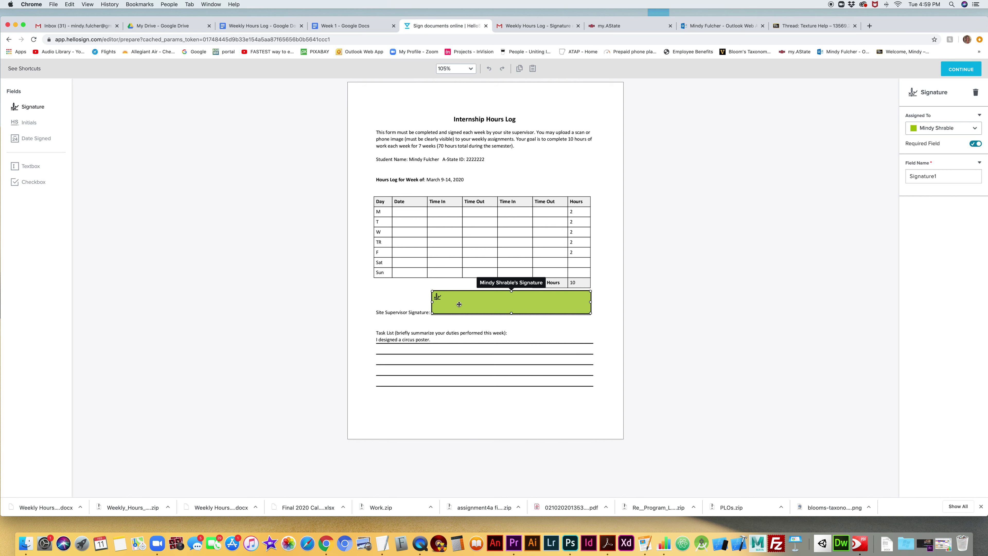
- Request the signature with the message 'Hello, here is my week 1 hourly log. Please review and sign in the green box.'
left_click(954, 71)
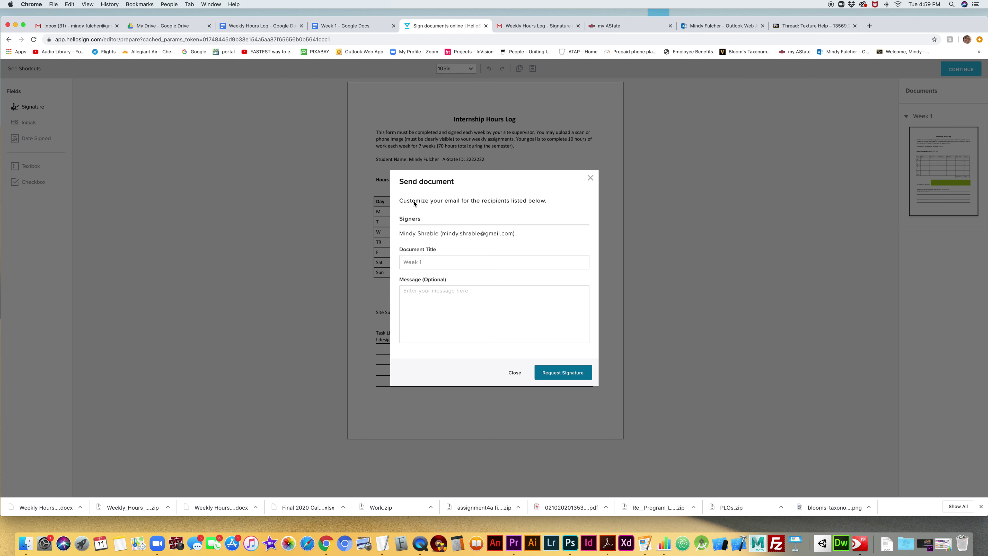
left_click(438, 296)
type("Hell")
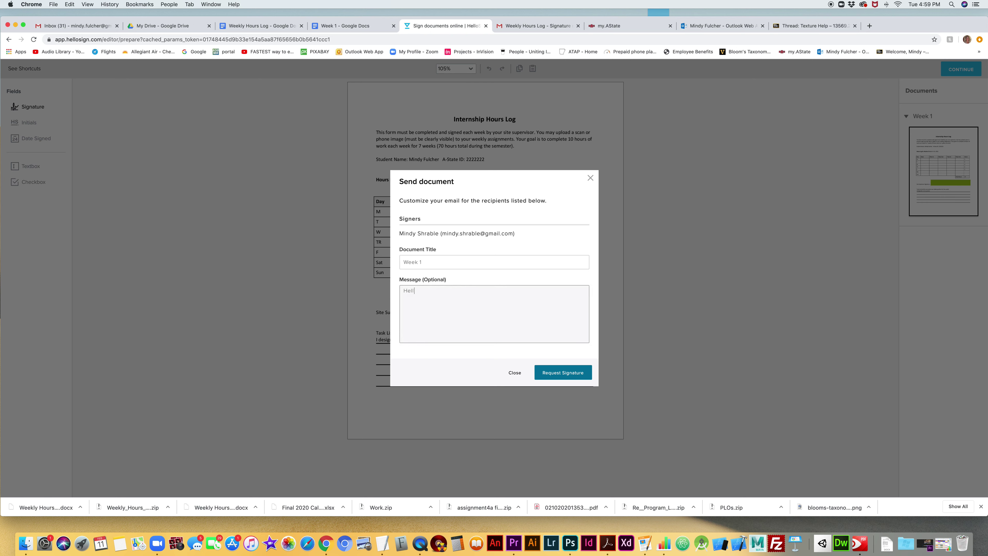
type("o, here is my week 1 hourly log. Please review and sig")
type("n in the green box.")
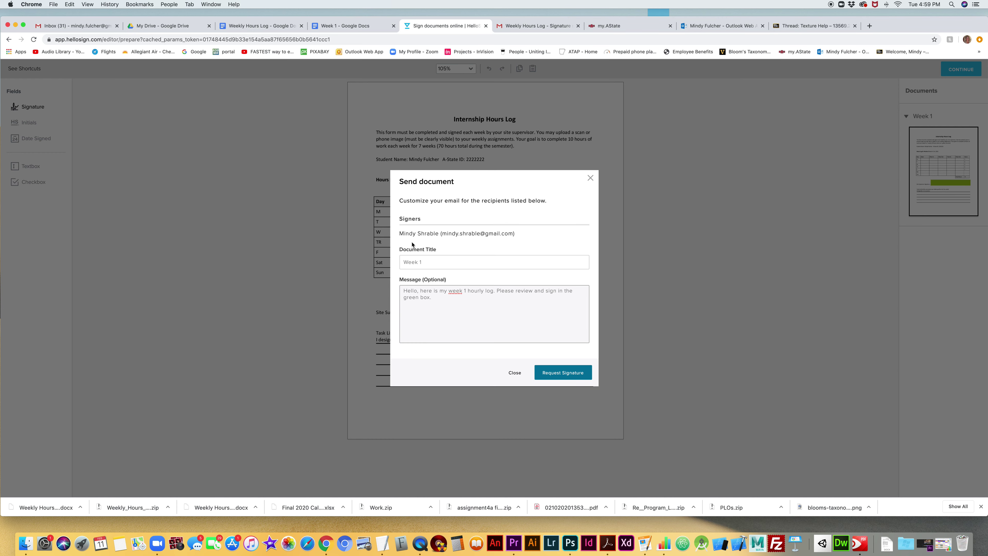
left_click(560, 374)
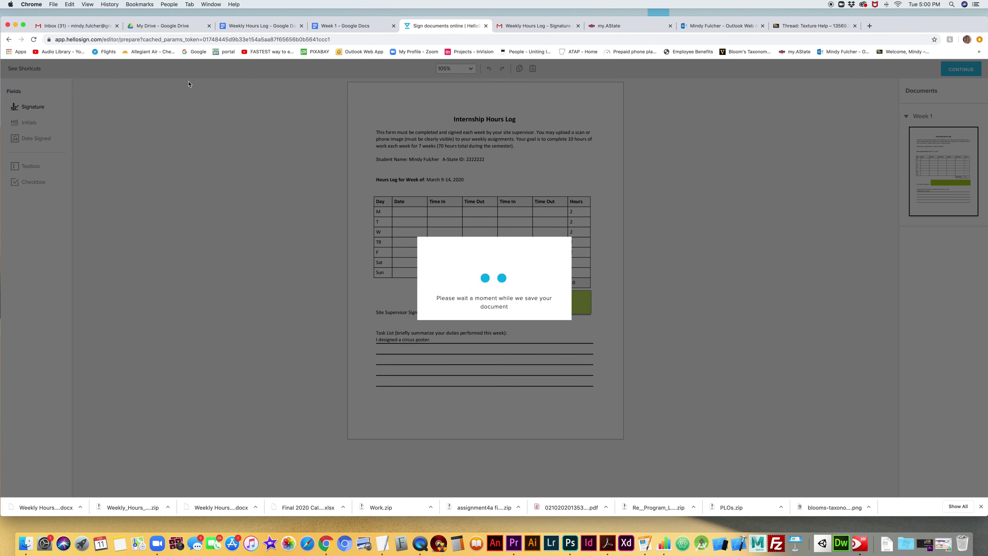
- Switch Gmail to the signer's account and open the Week 1 signature request email
left_click(85, 26)
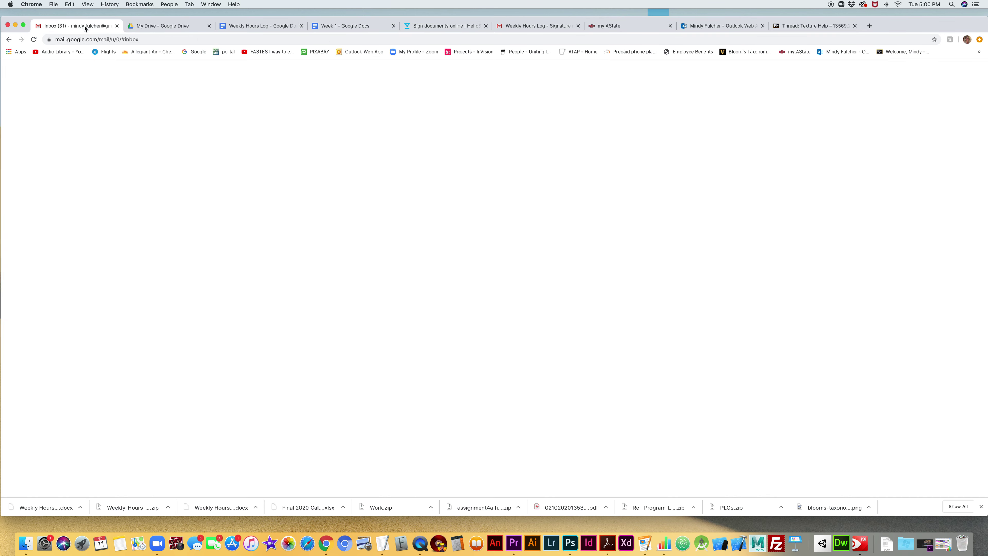
left_click(974, 72)
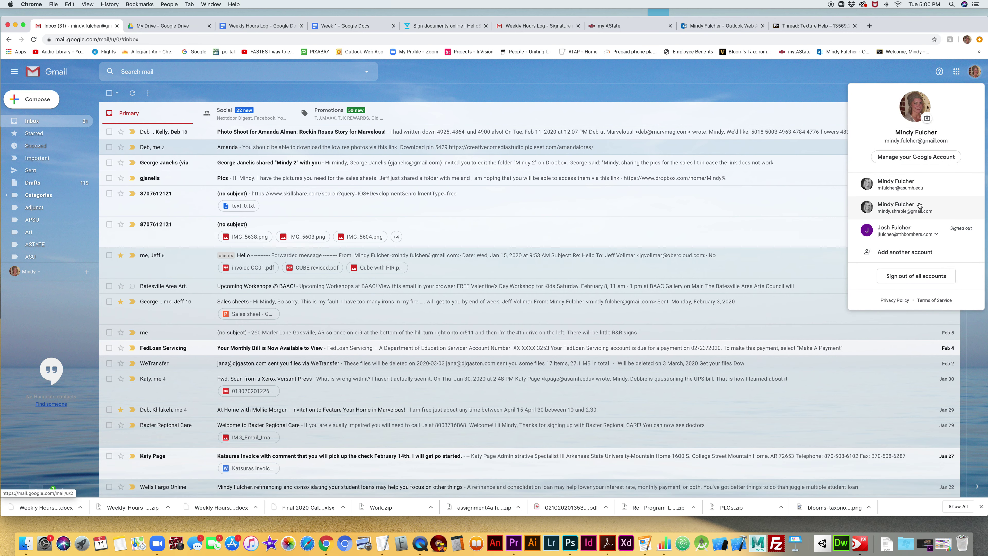
left_click(919, 206)
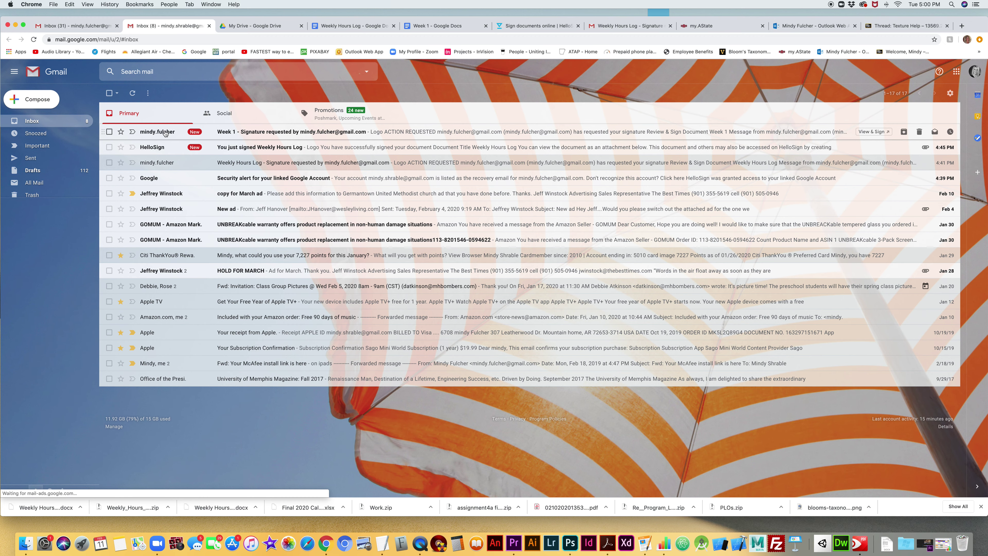
left_click(236, 132)
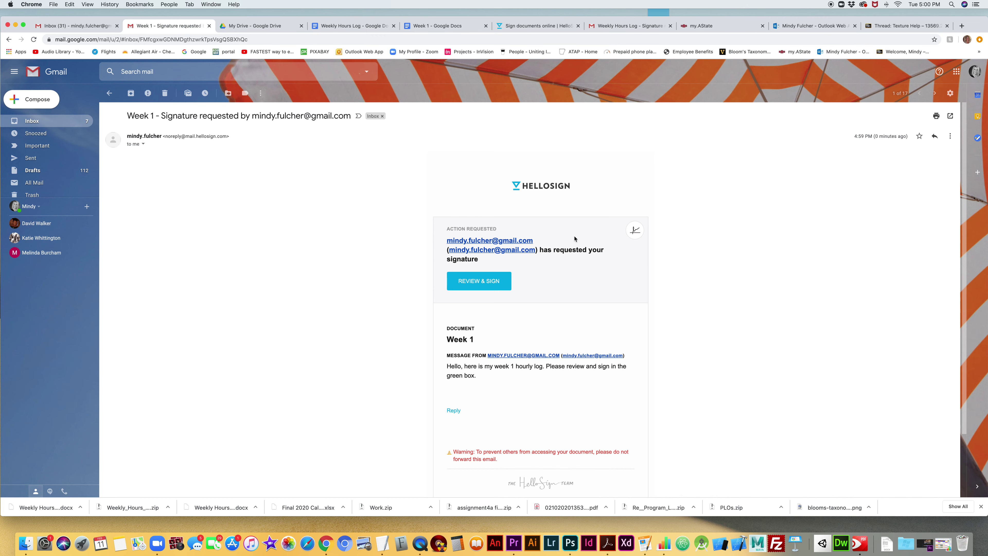
- Launch the Week 1 signing page from the request email's REVIEW & SIGN button
left_click(538, 28)
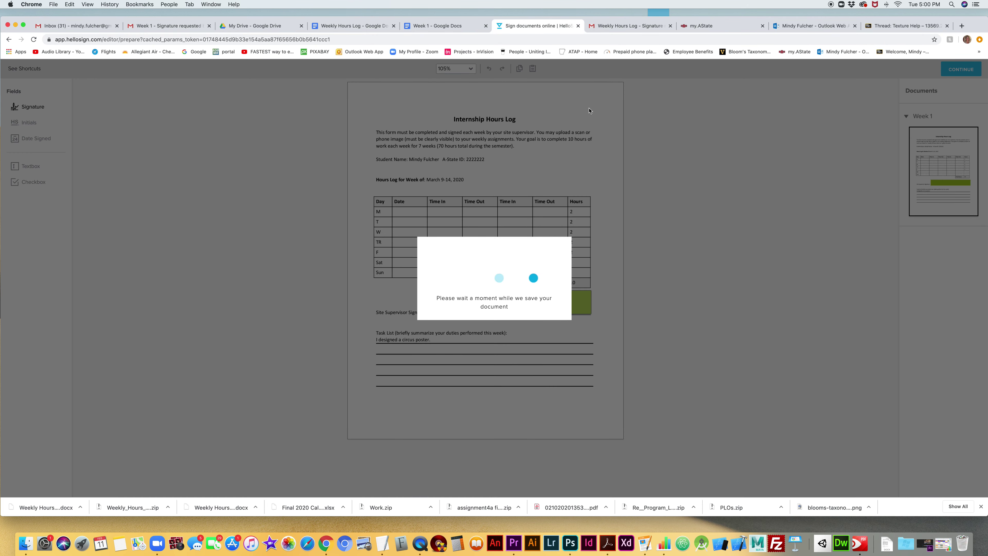
left_click(256, 26)
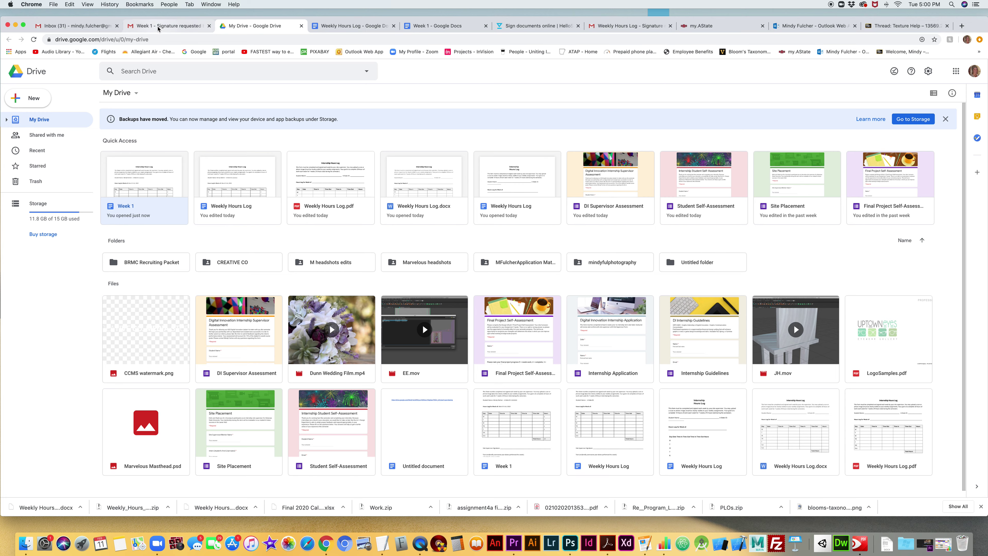
left_click(171, 26)
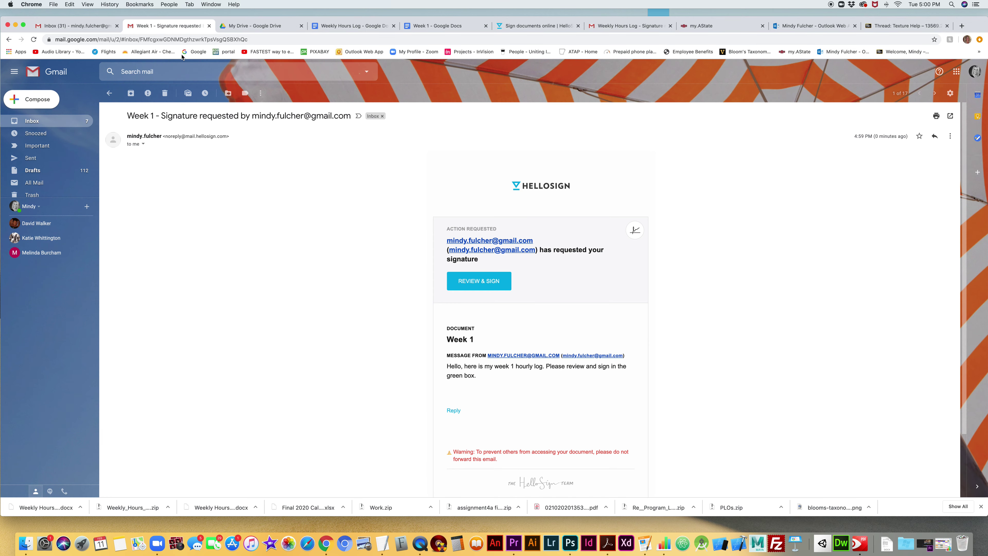
left_click(484, 284)
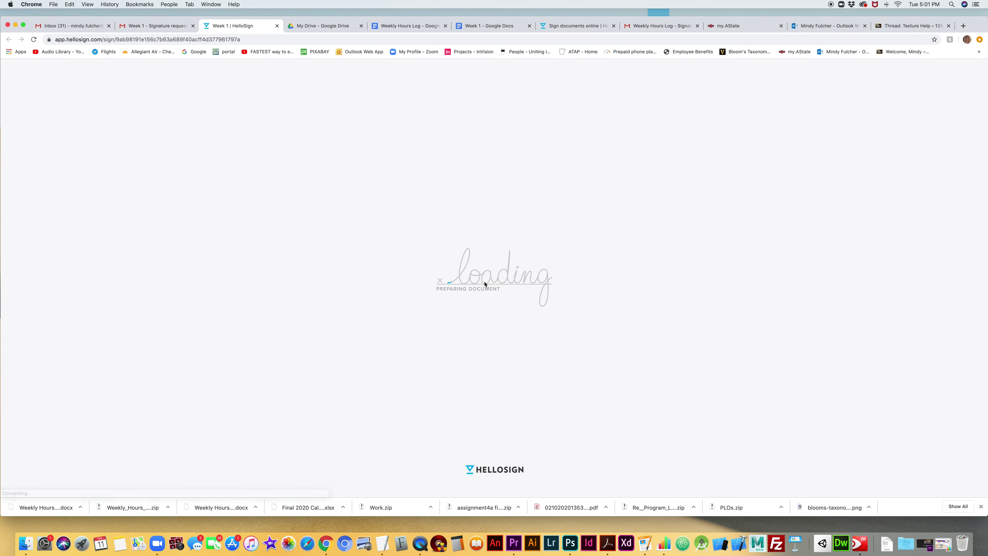
- Go to the required supervisor signature field and delete the previously saved signature
scroll(557, 315, "down", 3)
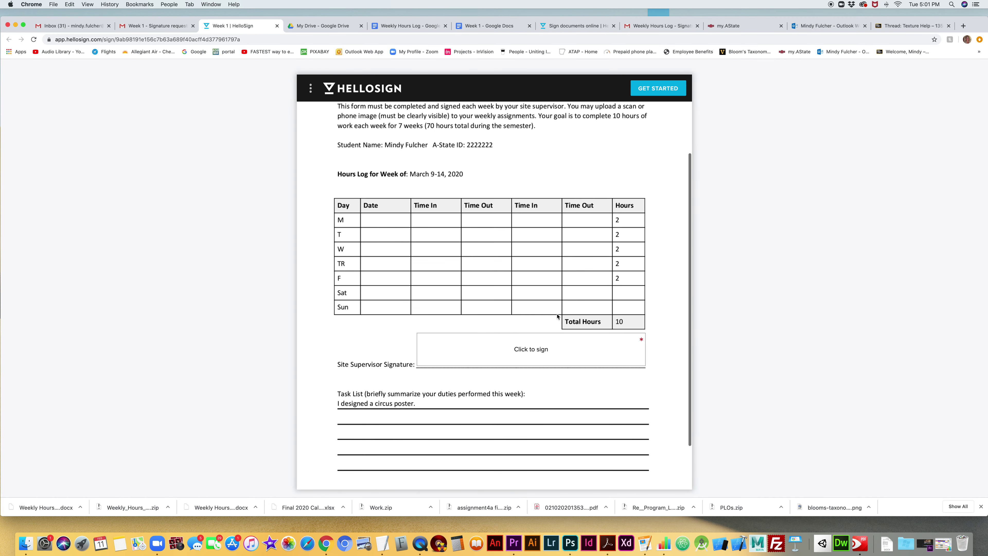
scroll(545, 323, "down", 1)
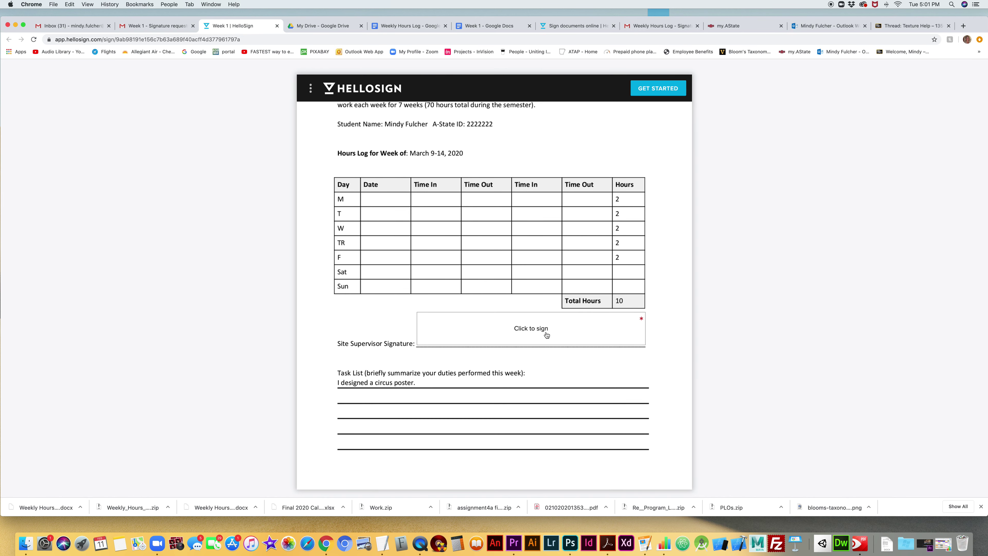
left_click(536, 329)
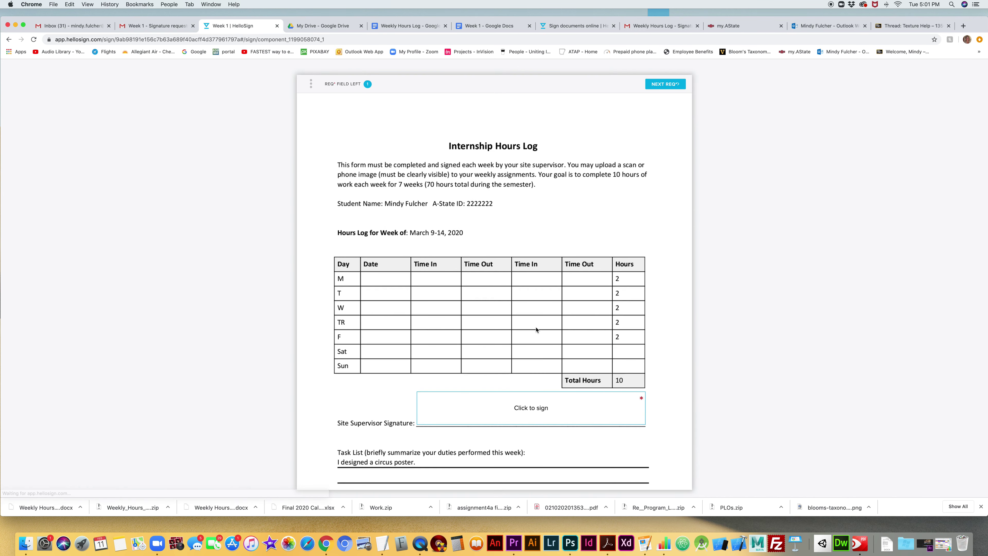
left_click(523, 409)
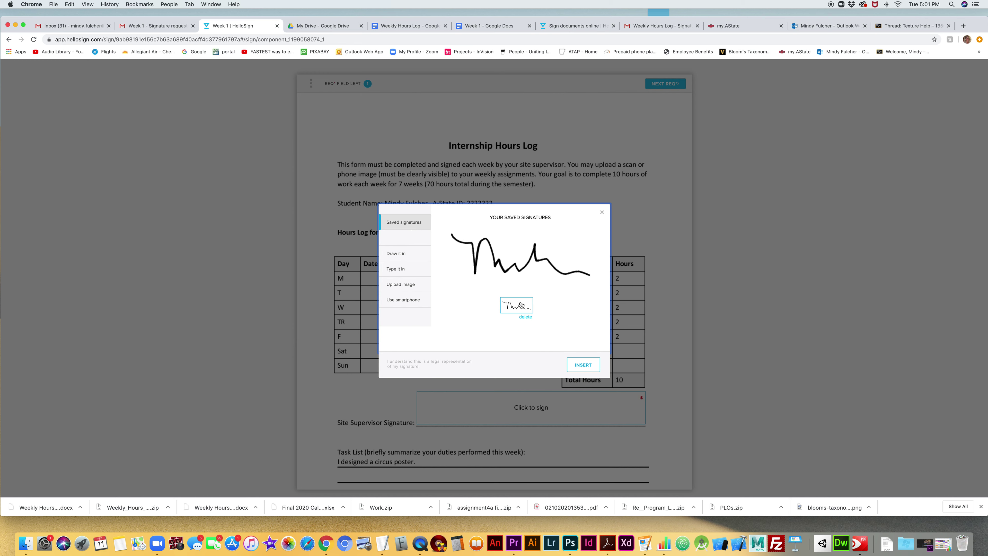
left_click(525, 316)
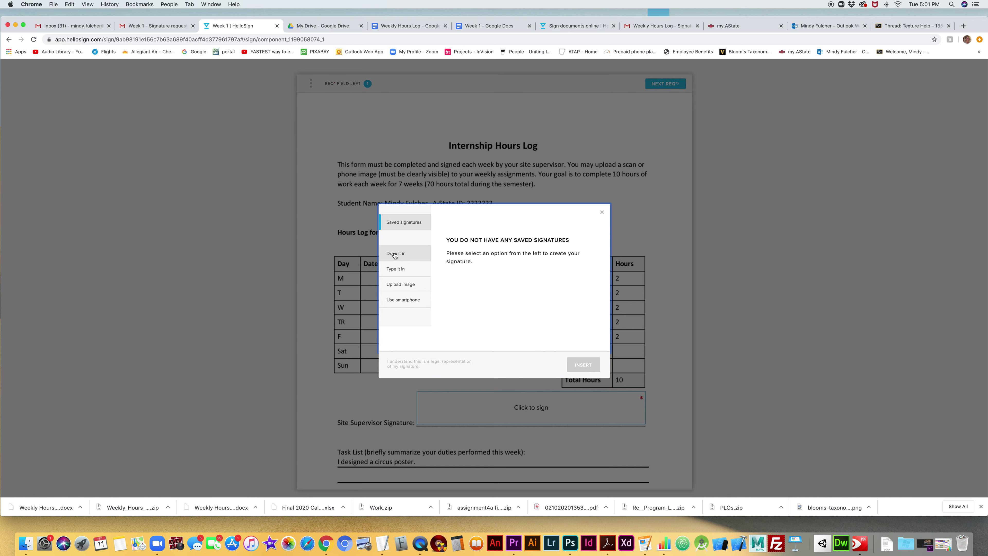
- Draw a new handwritten signature, insert it into the field, and agree to submit the document
left_click(395, 254)
mouse_move(458, 262)
left_mouse_down()
mouse_move(469, 288)
mouse_move(506, 274)
mouse_move(585, 295)
left_mouse_up()
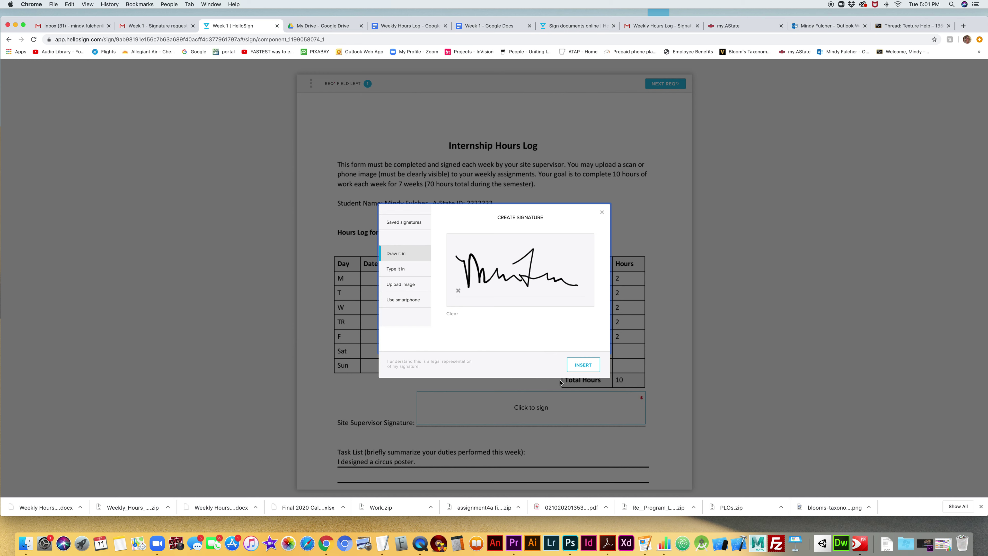
left_click(584, 365)
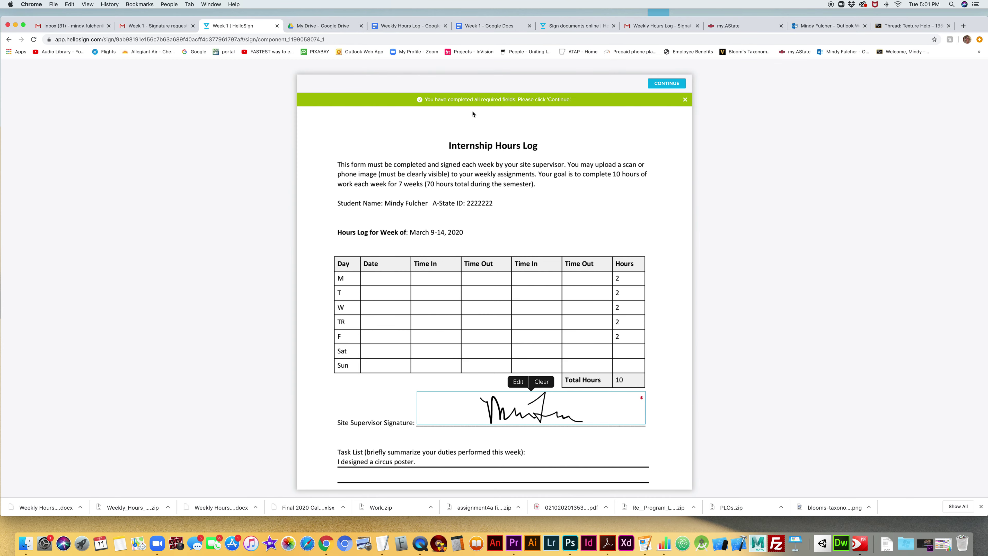
left_click(665, 84)
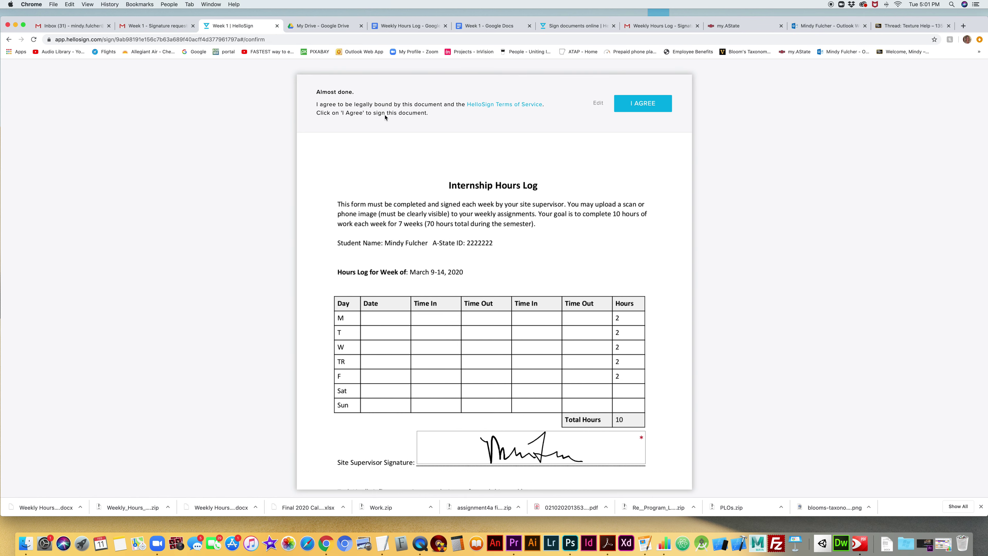
left_click(645, 107)
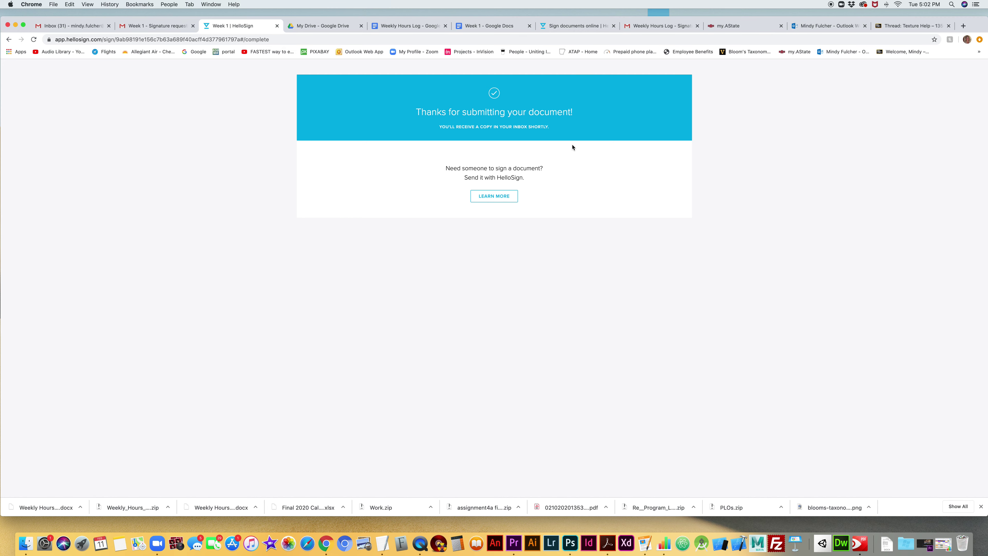
- Refresh the sender's inbox, check the new HelloSign notification, and preview the signed Week 1 PDF
left_click(166, 26)
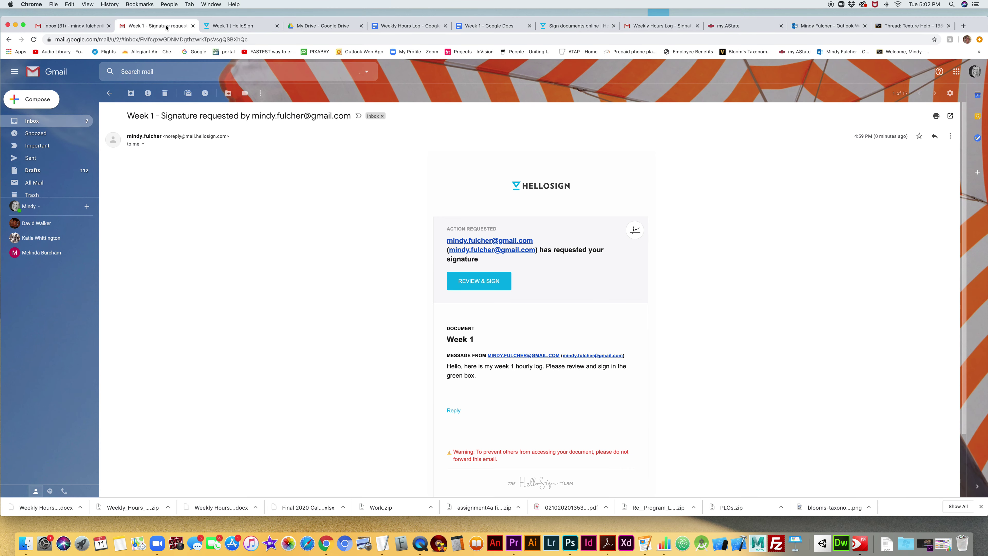
left_click(36, 122)
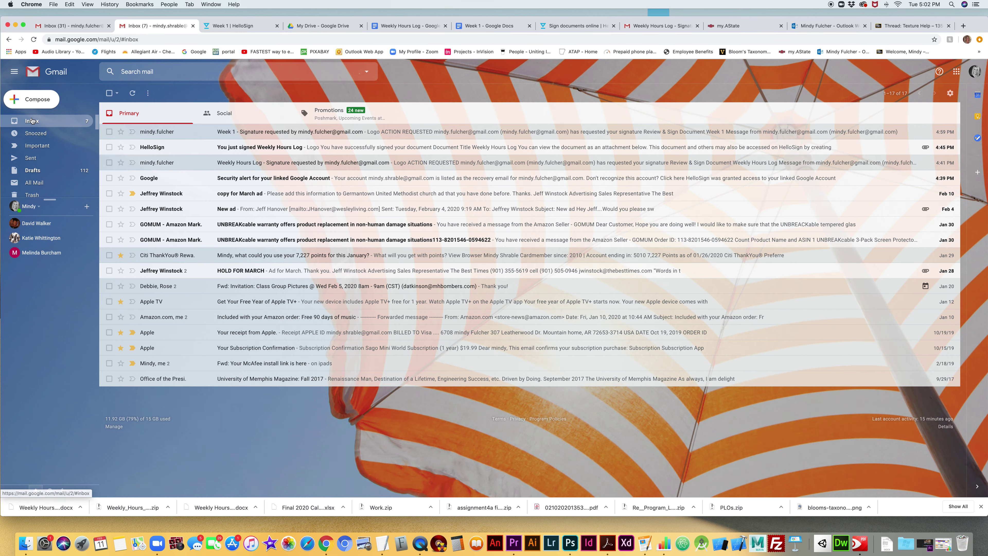
left_click(84, 26)
left_click(55, 125)
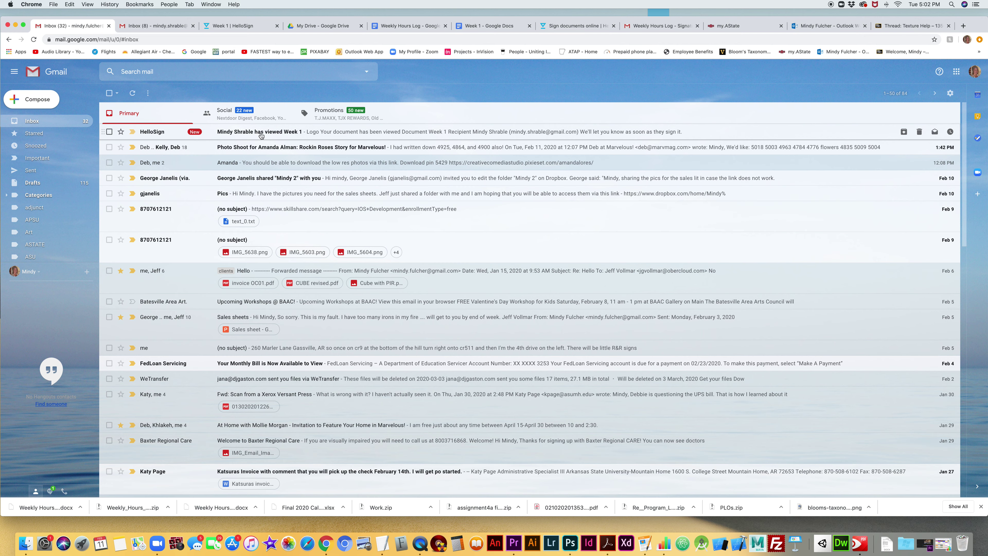
left_click(287, 134)
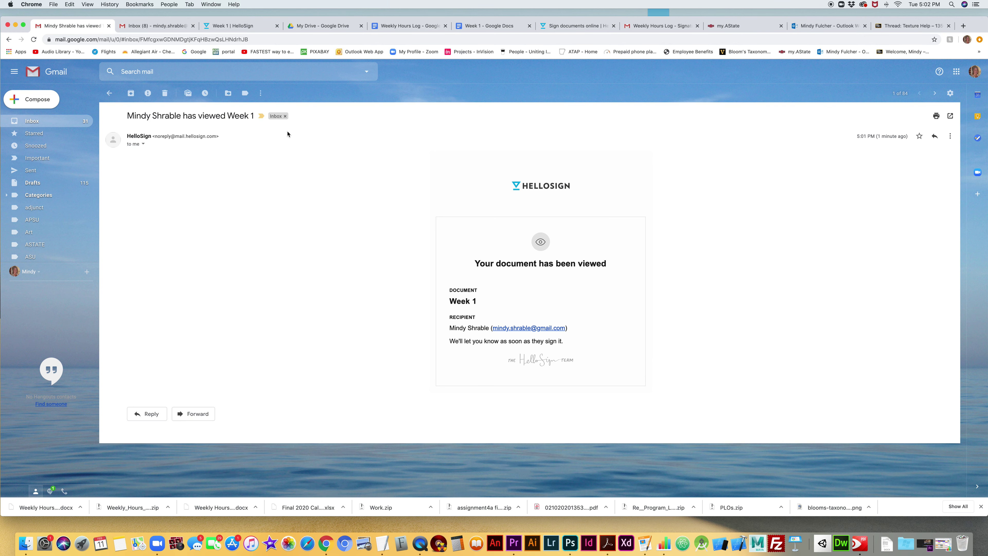
left_click(33, 123)
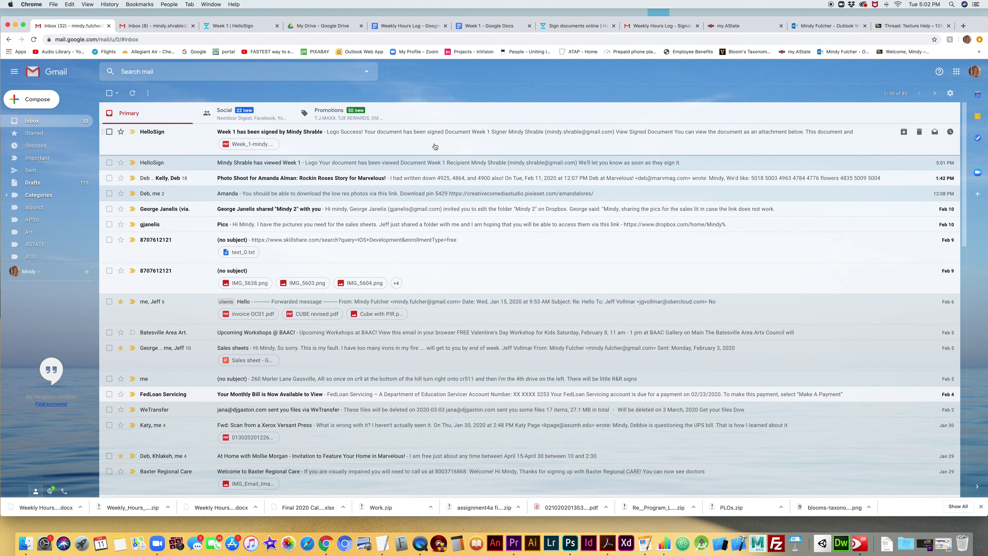
left_click(268, 146)
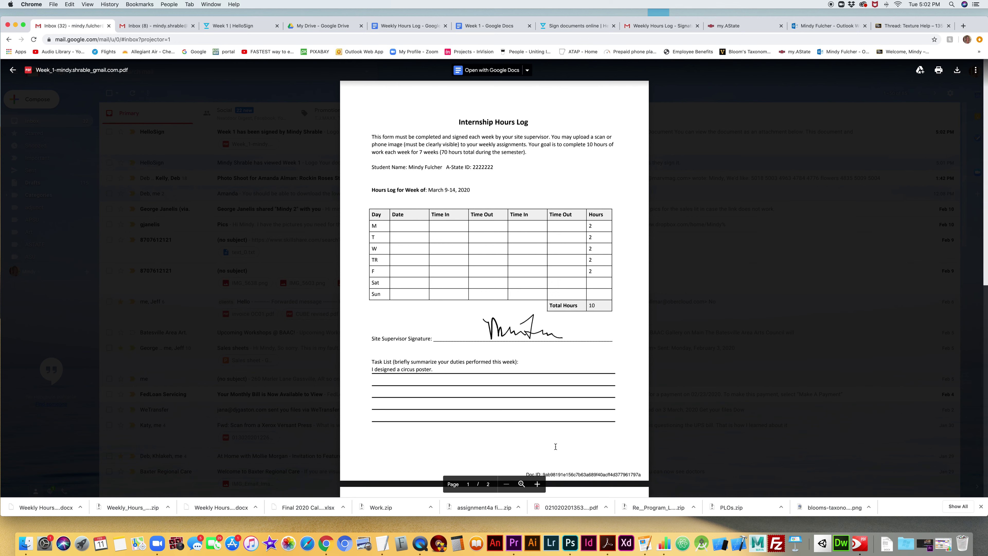
- Scroll through the signed Week 1 PDF preview, check its Open with apps, then close it
scroll(536, 327, "down", 10)
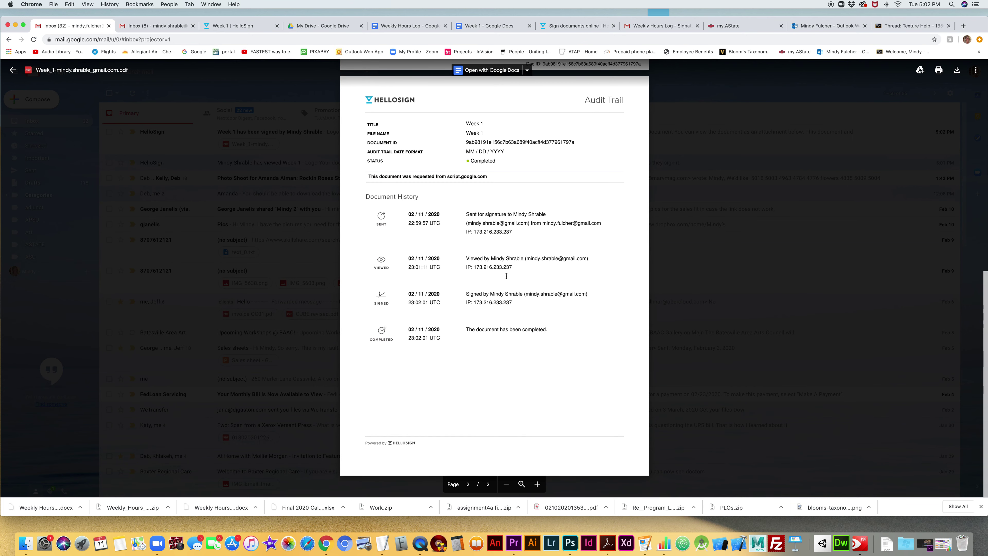
scroll(506, 275, "up", 10)
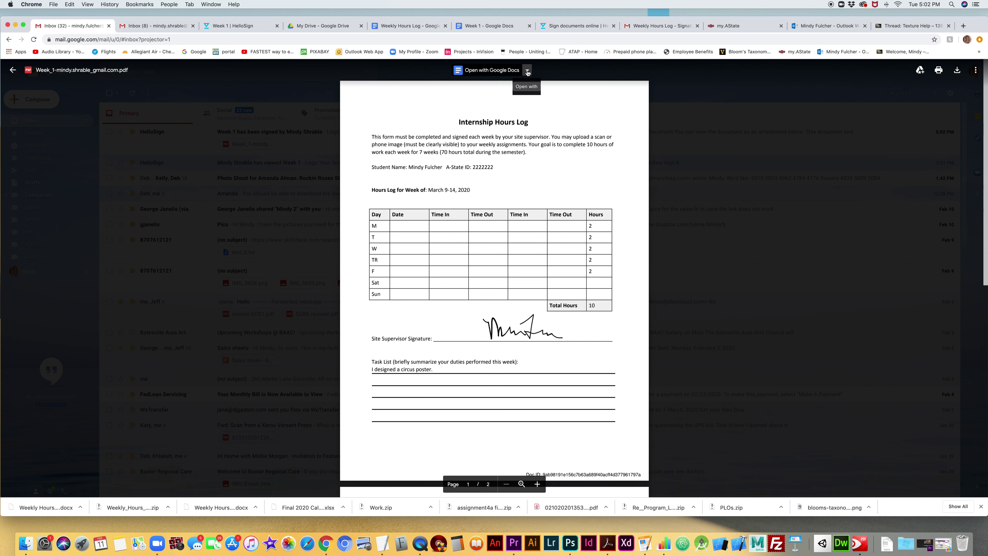
left_click(527, 71)
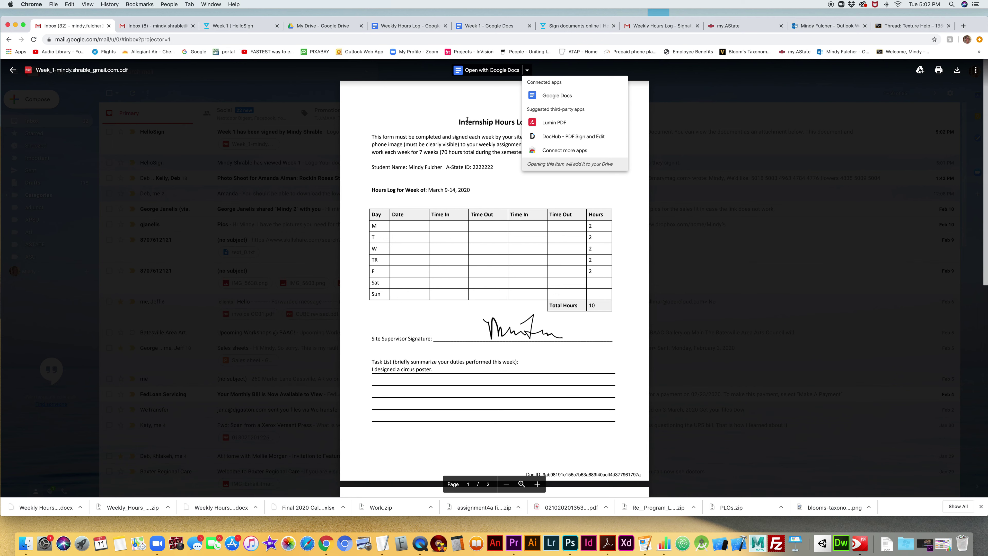
left_click(466, 120)
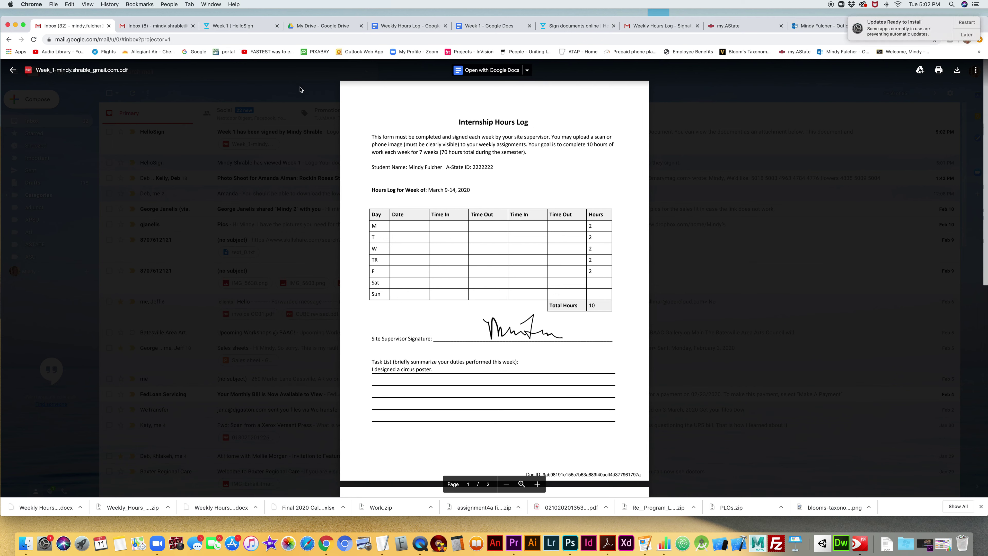
left_click(527, 70)
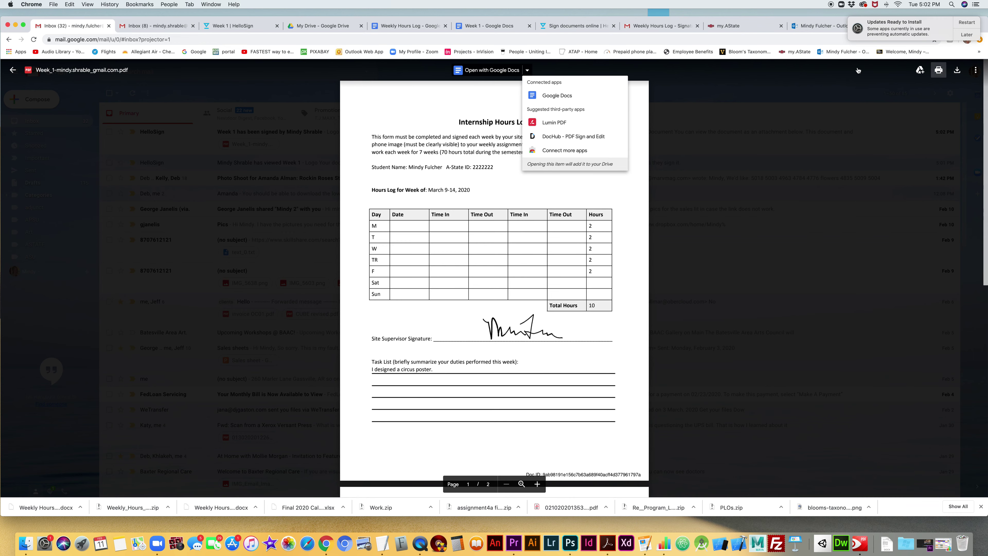
left_click(12, 70)
left_click(13, 70)
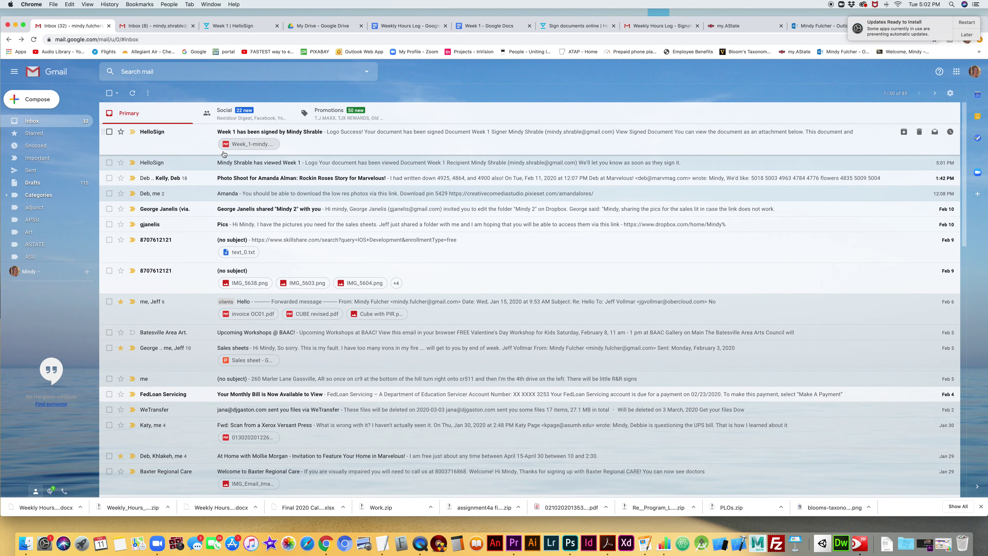
- Open the 'Week 1 has been signed' email and scroll down to its PDF attachment
left_click(265, 134)
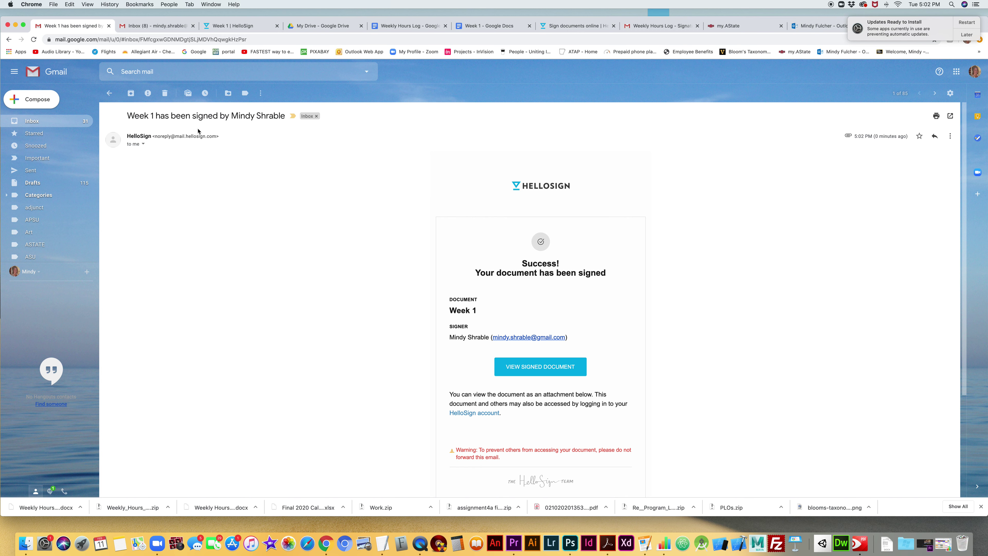
scroll(575, 402, "down", 4)
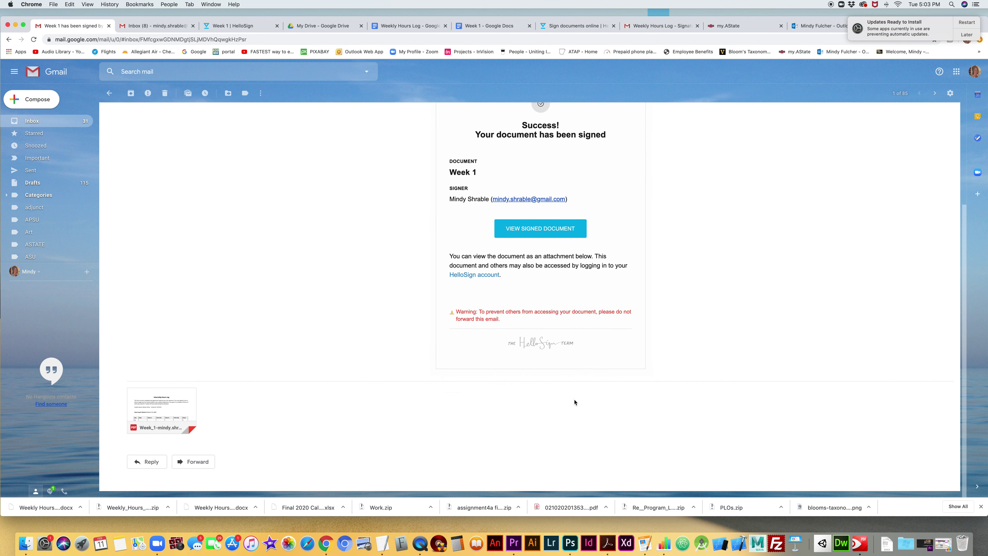
mouse_move(159, 409)
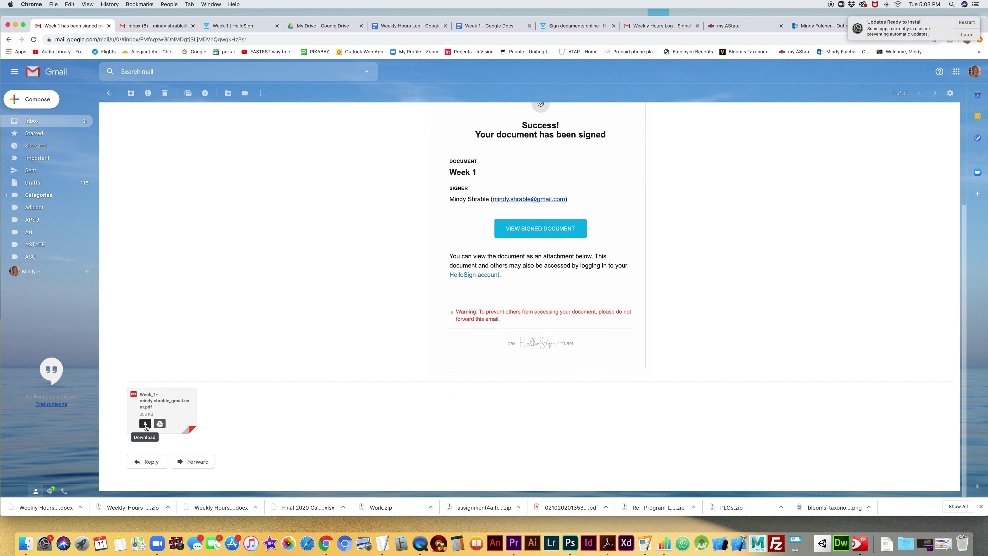